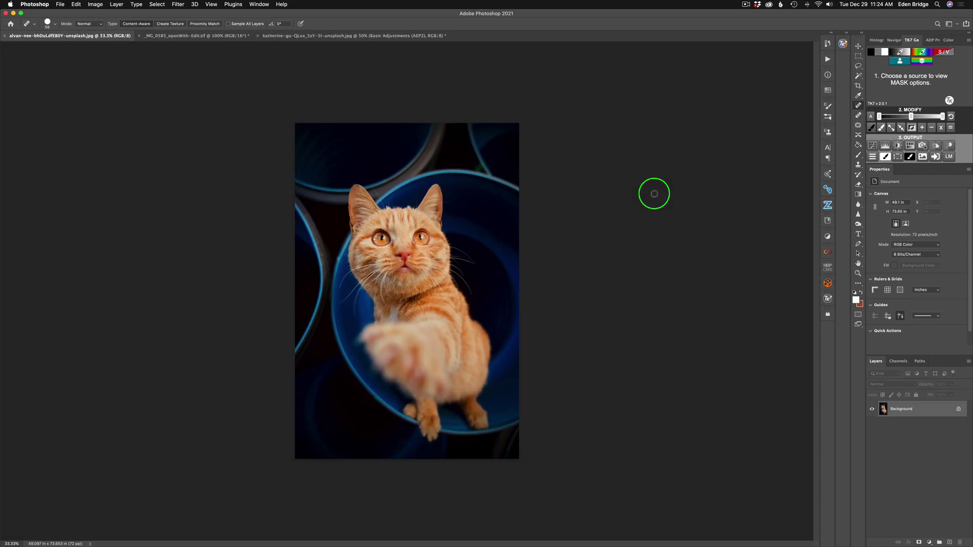
Look through the open flower and city skyline images and return to the orange cat photo.
{"action": "left_click", "coordinate": [209, 36]}
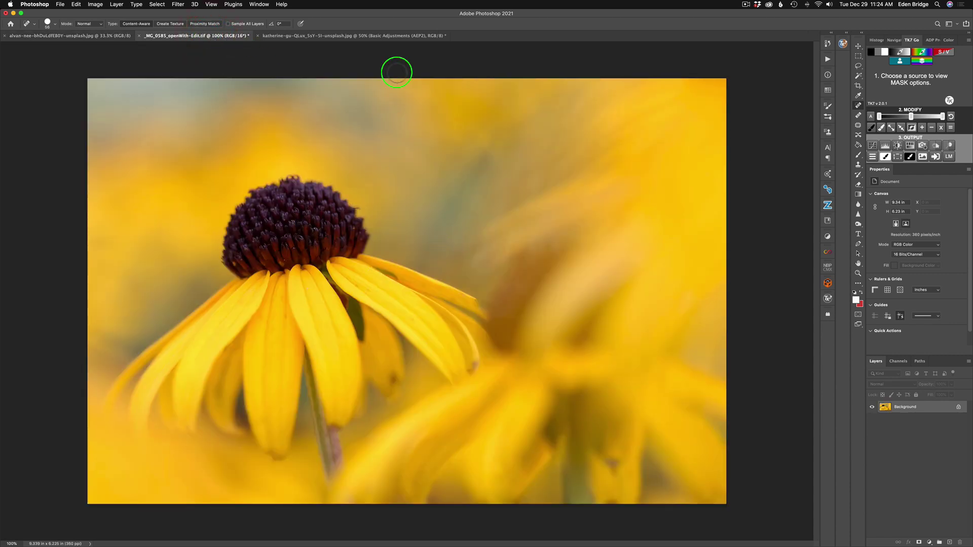
{"action": "left_click", "coordinate": [370, 36]}
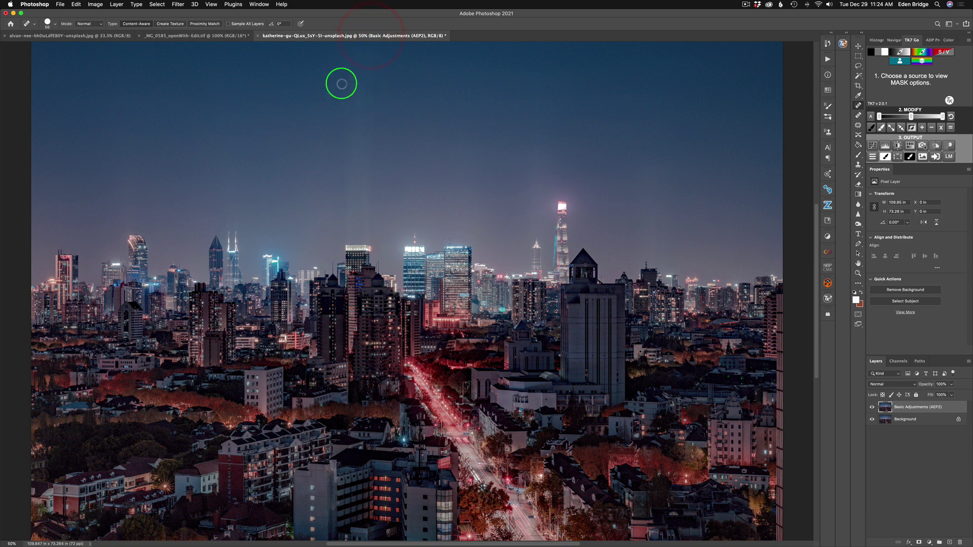
{"action": "left_click", "coordinate": [85, 37]}
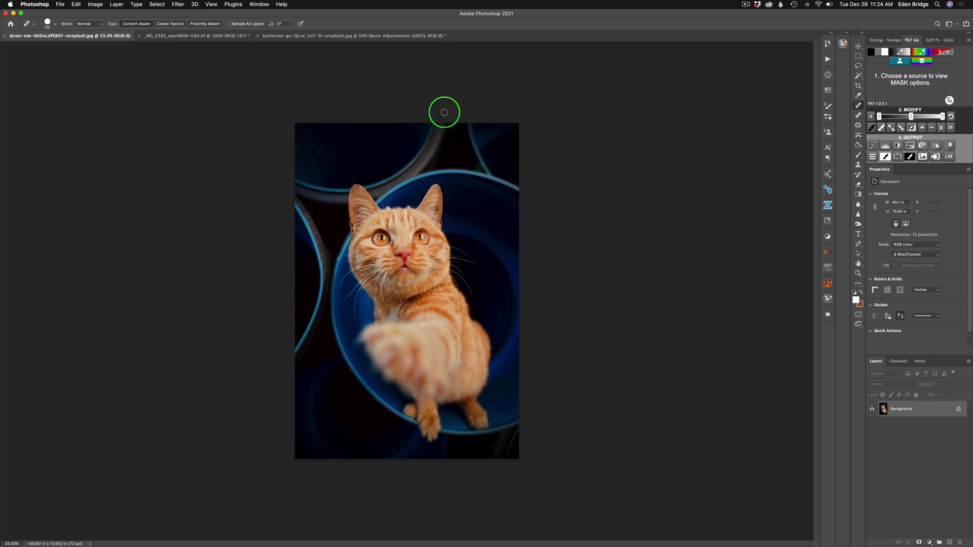
Open the cat photo in the Nik Collection's Analog Efex Pro 2 filter.
{"action": "left_click", "coordinate": [178, 6]}
{"action": "mouse_move", "coordinate": [234, 200]}
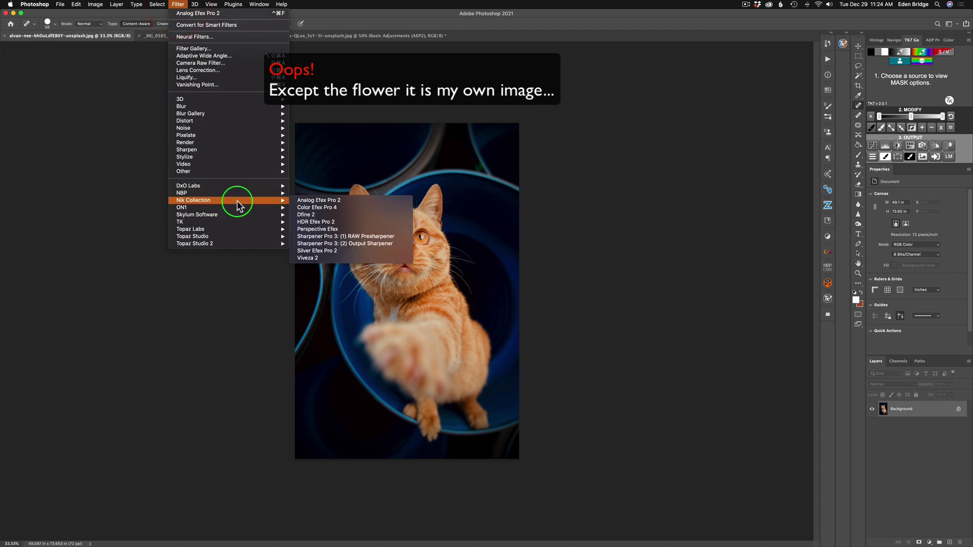
{"action": "left_click", "coordinate": [323, 200]}
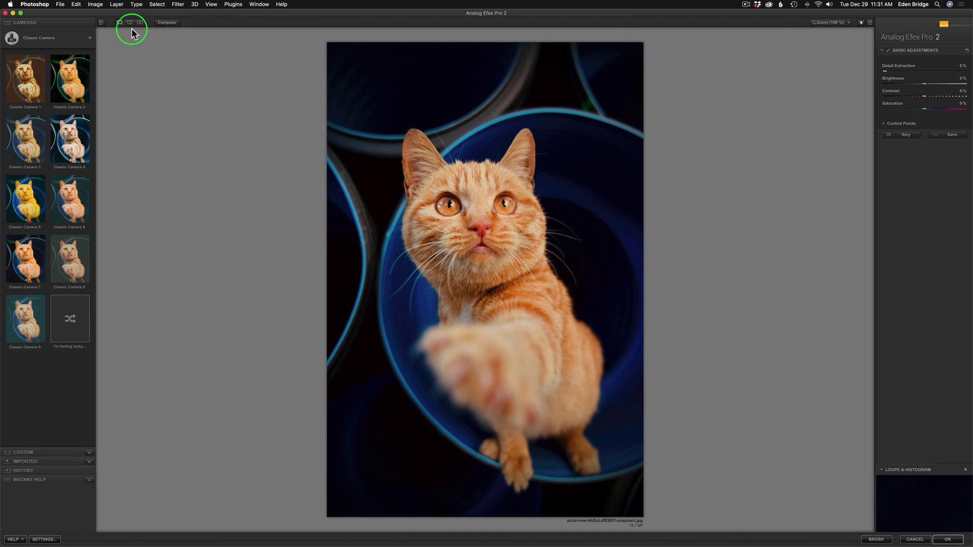
Switch from Classic Camera to Camera Kit and add the Double Exposure filter to the camera.
{"action": "left_click_drag", "start_coordinate": [87, 38], "coordinate": [236, 224]}
{"action": "mouse_move", "coordinate": [56, 65]}
{"action": "left_mouse_down"}
{"action": "mouse_move", "coordinate": [45, 56]}
{"action": "mouse_move", "coordinate": [73, 58]}
{"action": "left_mouse_up"}
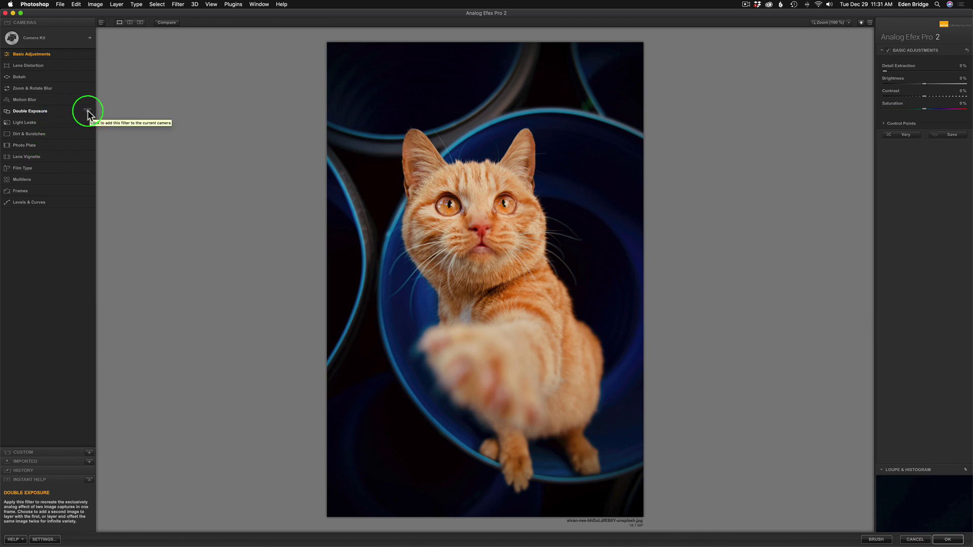
{"action": "left_click", "coordinate": [88, 111]}
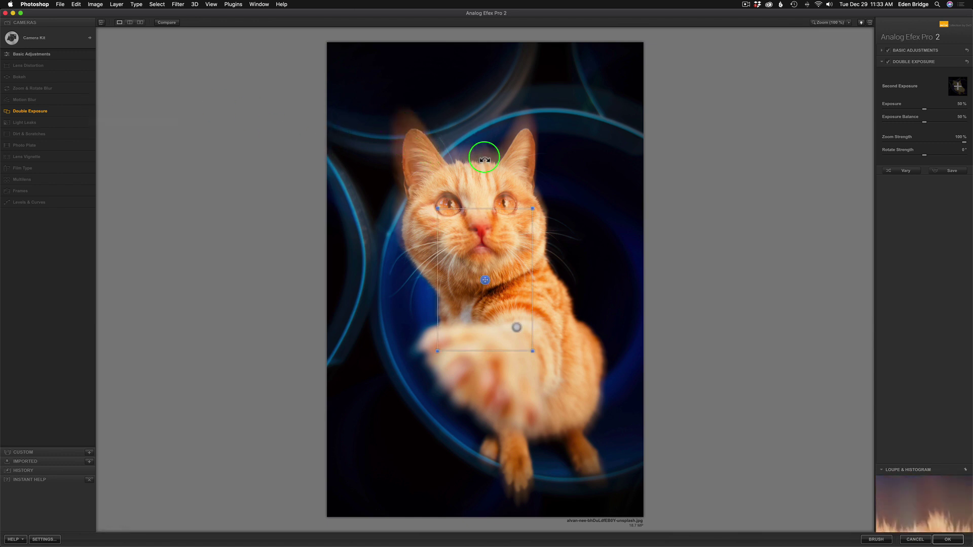
Enlarge the ghosted second exposure of the cat and set its Rotate Strength to 360°.
{"action": "left_click", "coordinate": [530, 208]}
{"action": "left_click_drag", "start_coordinate": [531, 209], "coordinate": [536, 195]}
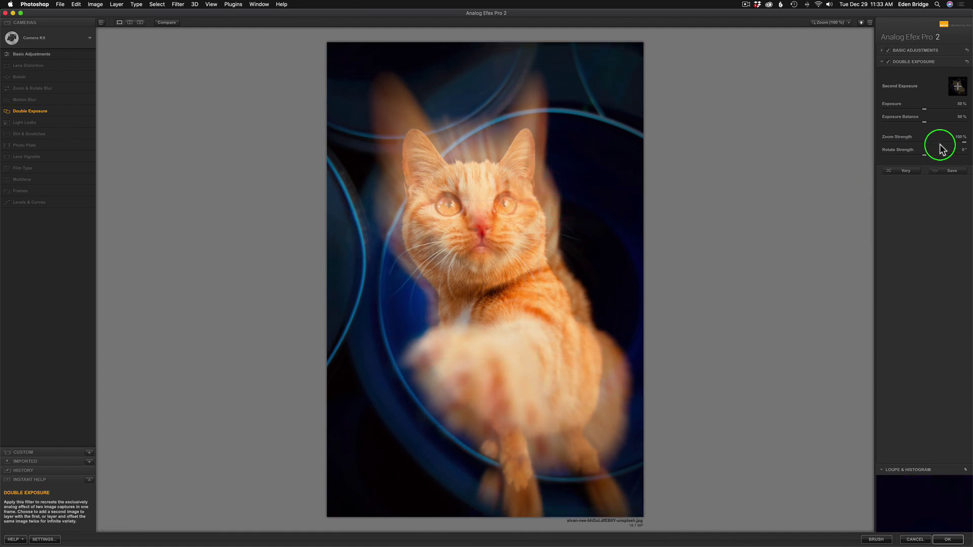
{"action": "mouse_move", "coordinate": [925, 155]}
{"action": "left_click_drag", "start_coordinate": [923, 155], "coordinate": [971, 158]}
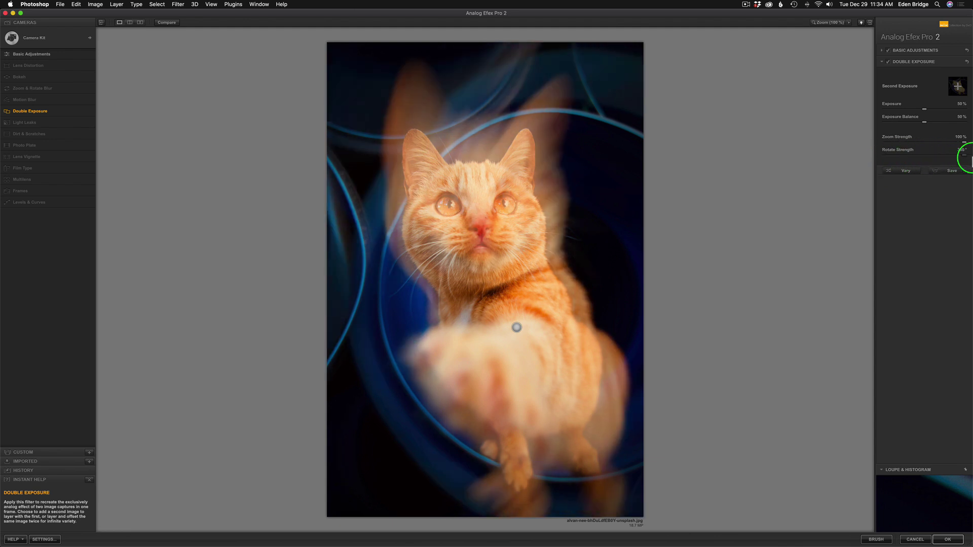
Move the second exposure of the cat up and to the right of the main cat.
{"action": "mouse_move", "coordinate": [473, 261]}
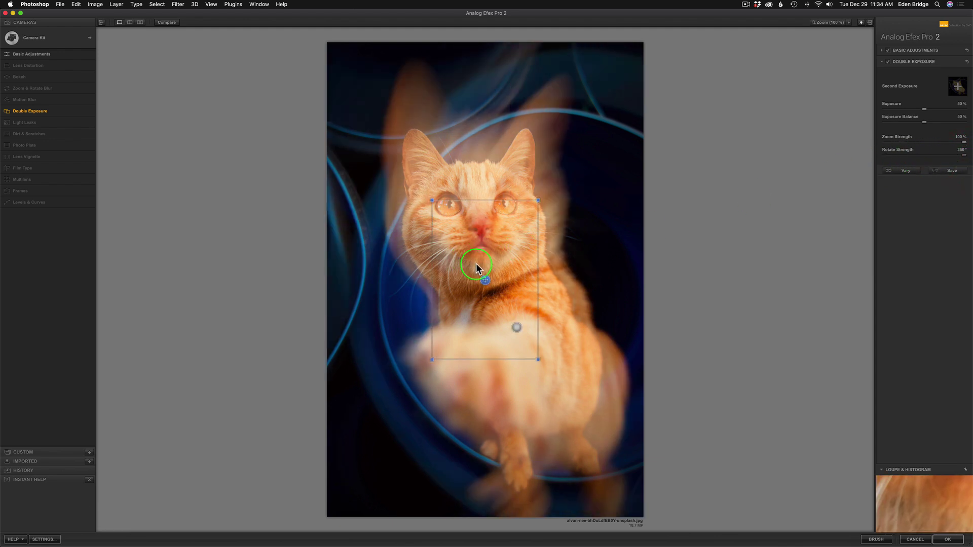
{"action": "left_click_drag", "start_coordinate": [486, 278], "coordinate": [552, 234]}
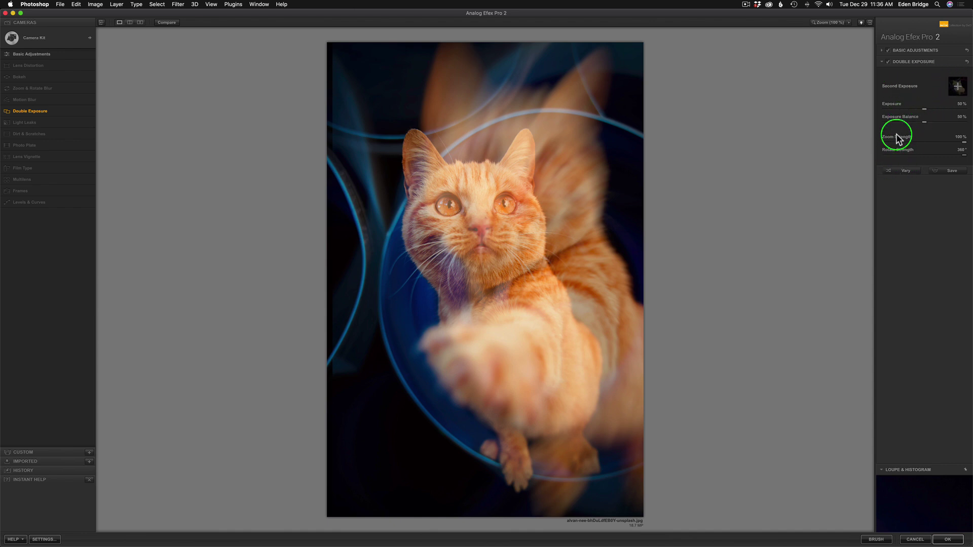
Load the goldfish bowl photo from the Downloads folder as the second exposure.
{"action": "left_click", "coordinate": [958, 87]}
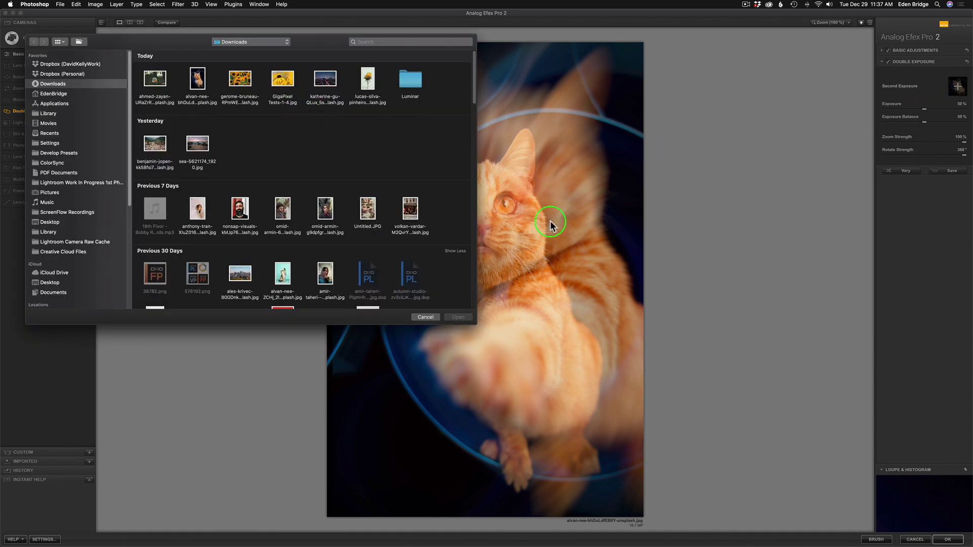
{"action": "left_click", "coordinate": [159, 81]}
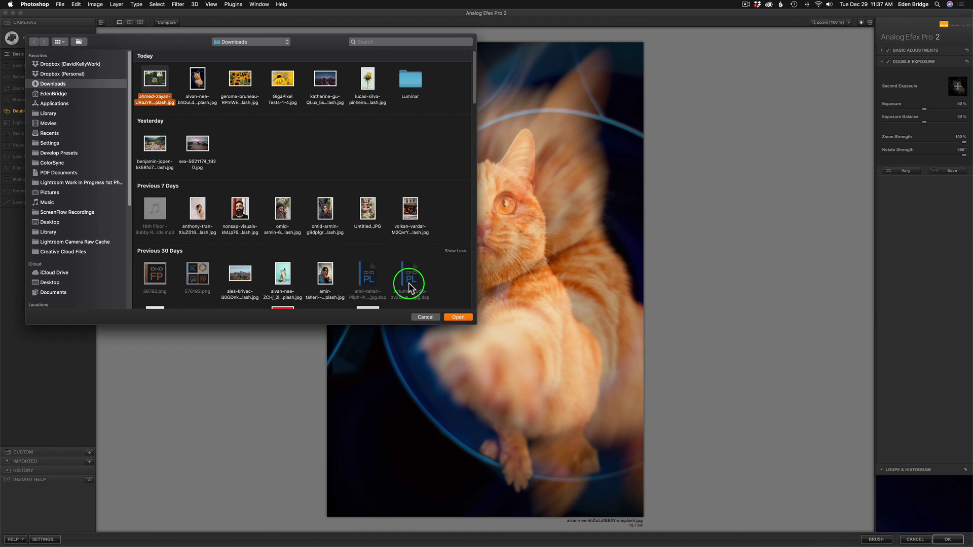
{"action": "left_click", "coordinate": [469, 319]}
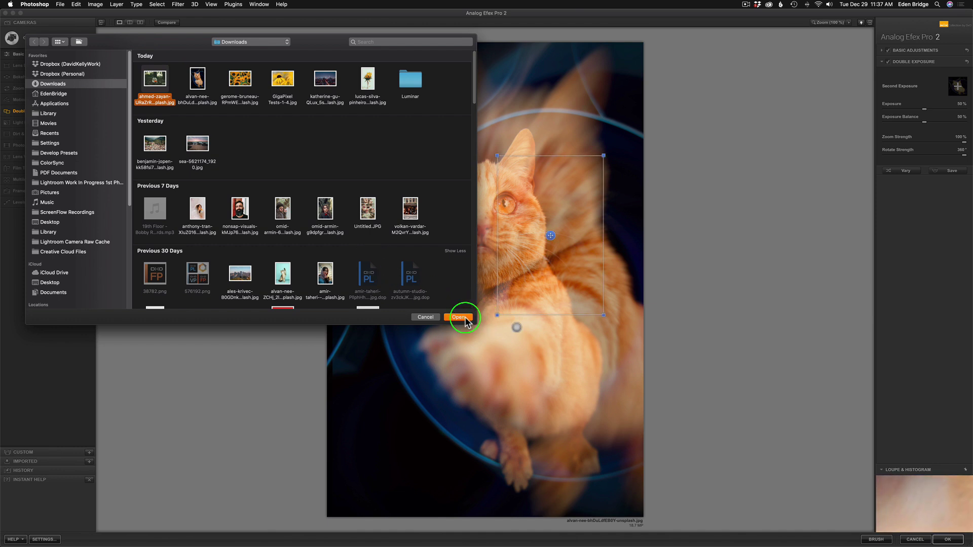
{"action": "left_click", "coordinate": [465, 318]}
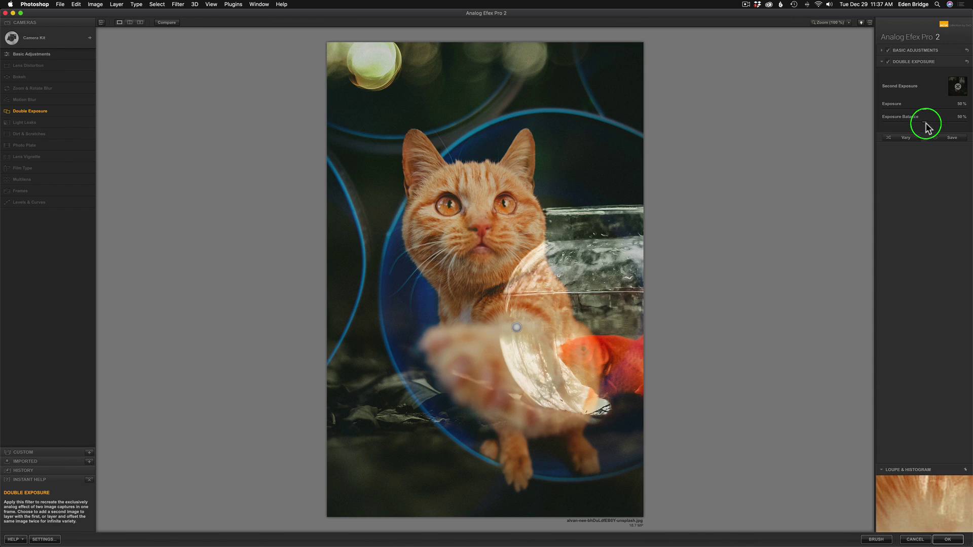
Try the Exposure Balance at 100% and 0%, and settle on 68% with Exposure kept at 50%.
{"action": "left_click_drag", "start_coordinate": [925, 123], "coordinate": [970, 132]}
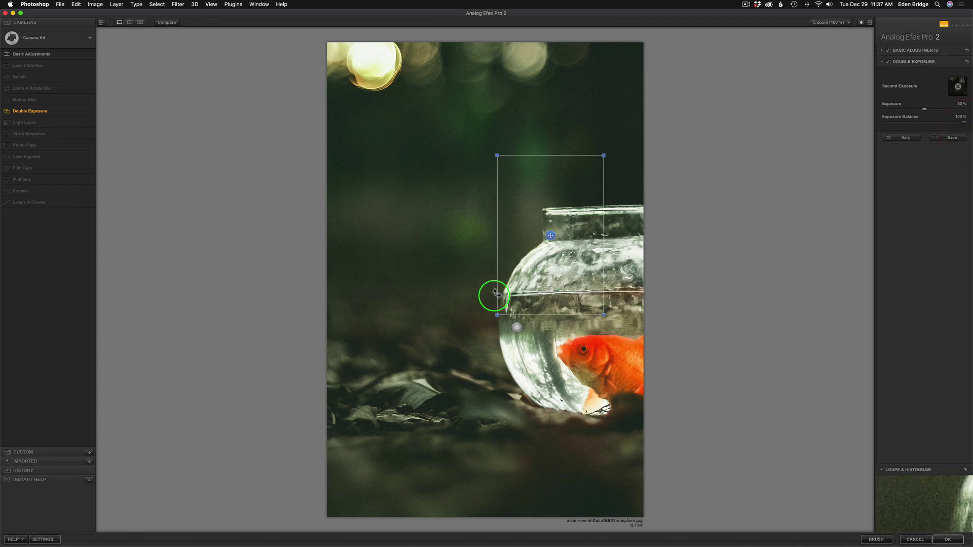
{"action": "left_click_drag", "start_coordinate": [955, 122], "coordinate": [845, 131]}
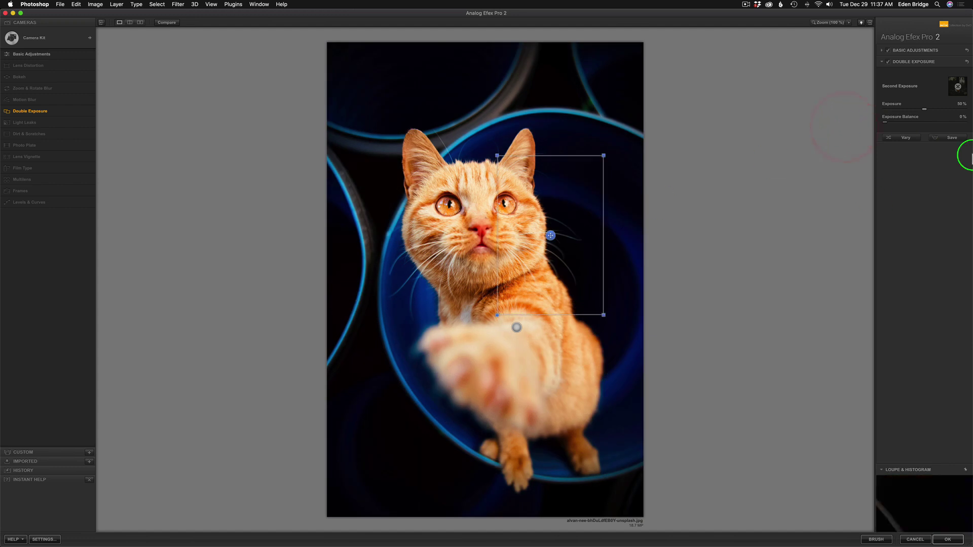
{"action": "left_click_drag", "start_coordinate": [887, 126], "coordinate": [941, 127]}
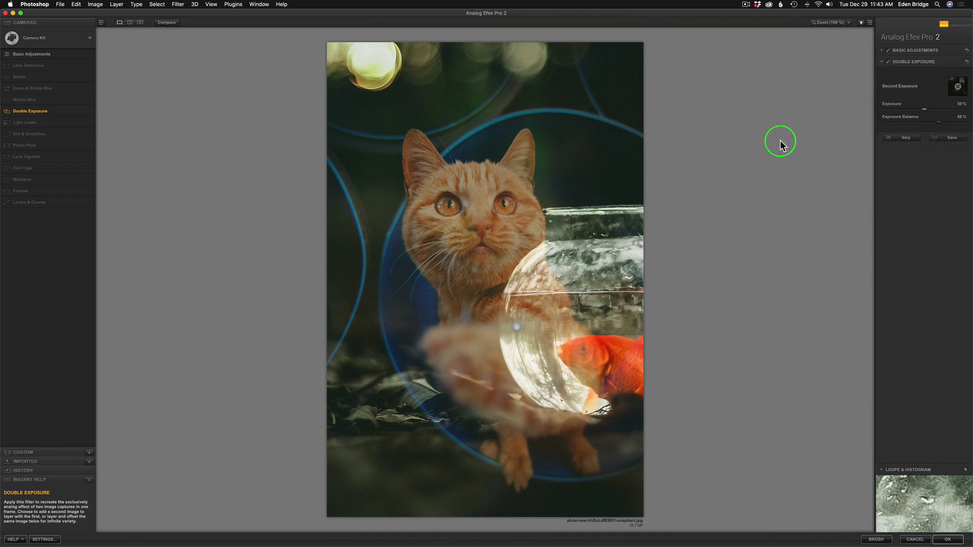
{"action": "mouse_move", "coordinate": [923, 107]}
{"action": "left_mouse_down"}
{"action": "mouse_move", "coordinate": [955, 107]}
{"action": "mouse_move", "coordinate": [894, 108]}
{"action": "mouse_move", "coordinate": [926, 110]}
{"action": "left_mouse_up"}
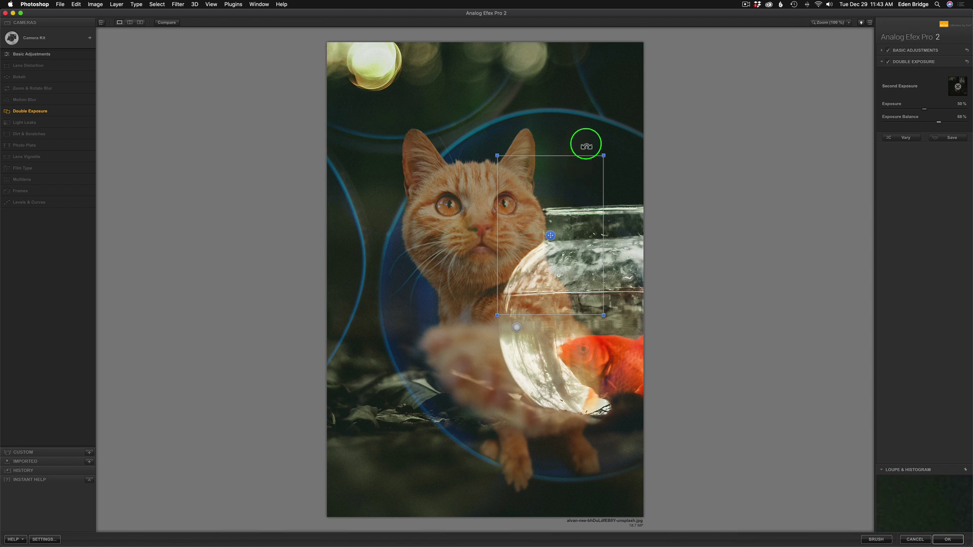
Scale up the fishbowl exposure and move it up and left so the whole bowl overlays the cat.
{"action": "mouse_move", "coordinate": [604, 156]}
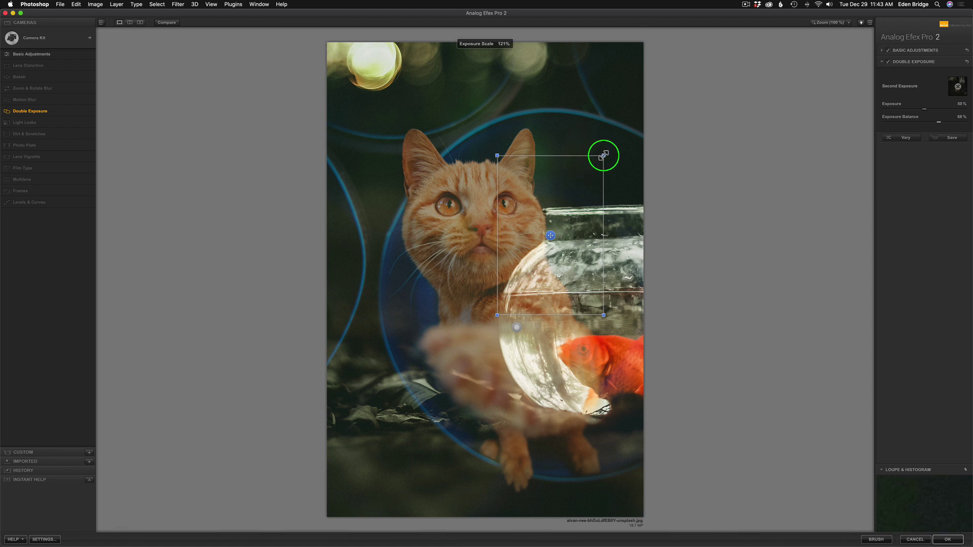
{"action": "left_click_drag", "start_coordinate": [604, 156], "coordinate": [616, 127]}
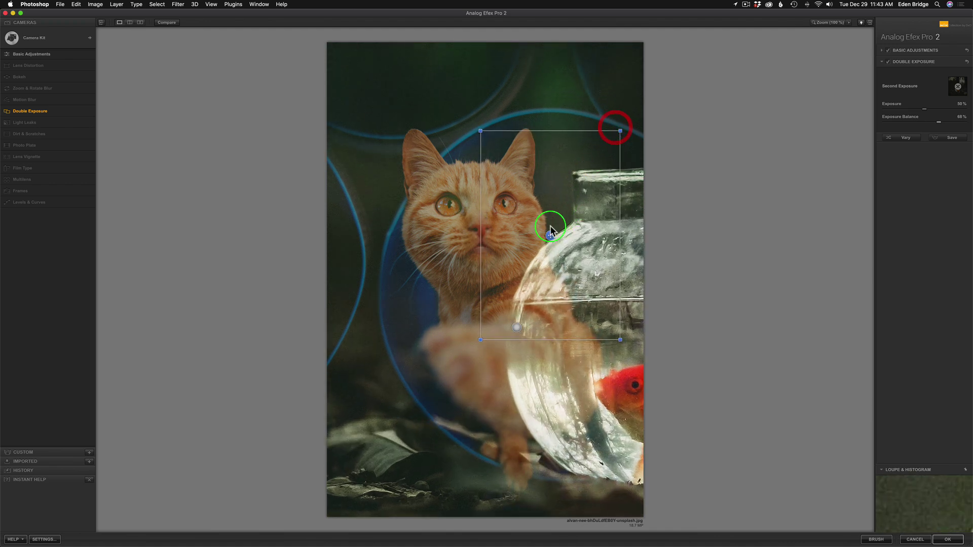
{"action": "left_click_drag", "start_coordinate": [548, 232], "coordinate": [495, 140]}
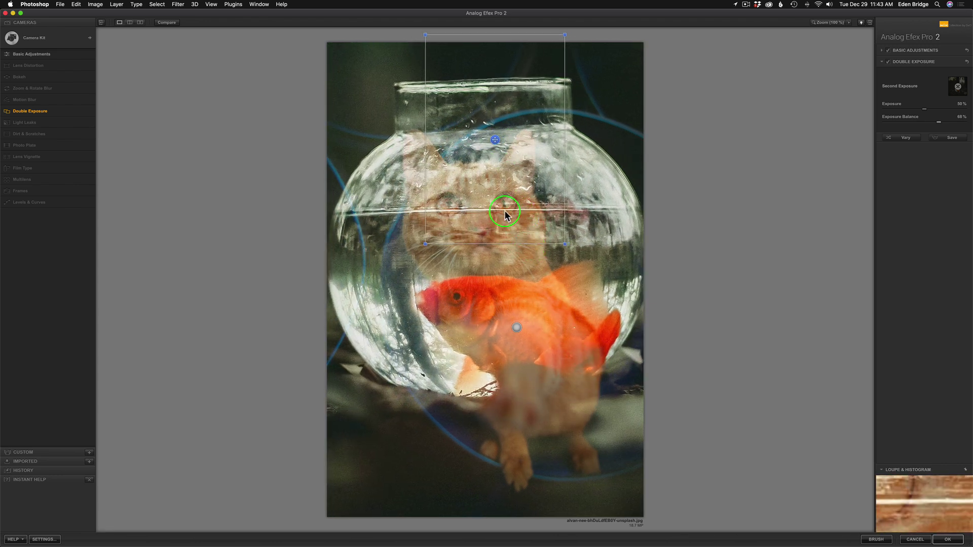
{"action": "mouse_move", "coordinate": [571, 247]}
{"action": "left_mouse_down"}
{"action": "mouse_move", "coordinate": [565, 254]}
{"action": "mouse_move", "coordinate": [574, 254]}
{"action": "left_mouse_up"}
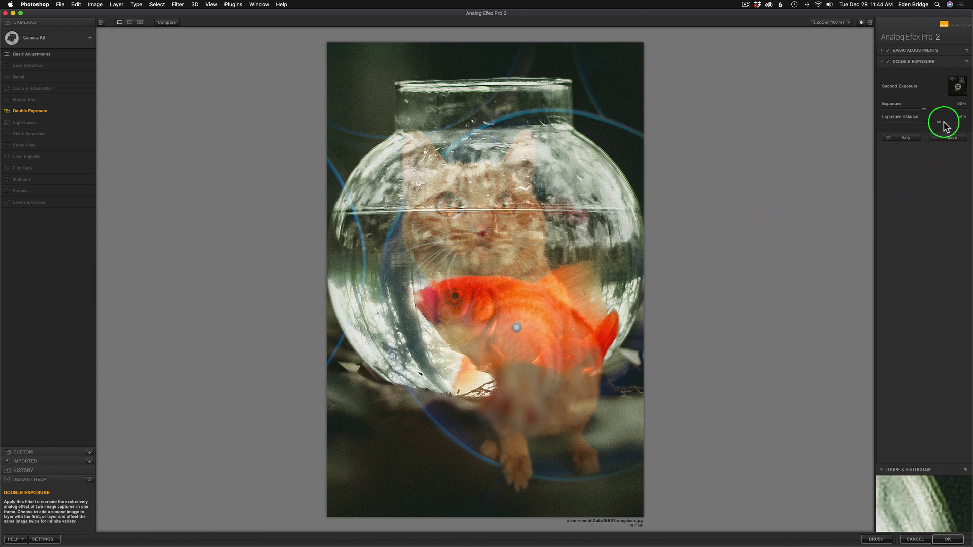
Set the Exposure Balance to 43%, and enlarge and shift the fishbowl so it surrounds the cat's face and chest.
{"action": "left_click_drag", "start_coordinate": [939, 127], "coordinate": [919, 121]}
{"action": "left_click_drag", "start_coordinate": [564, 245], "coordinate": [586, 267]}
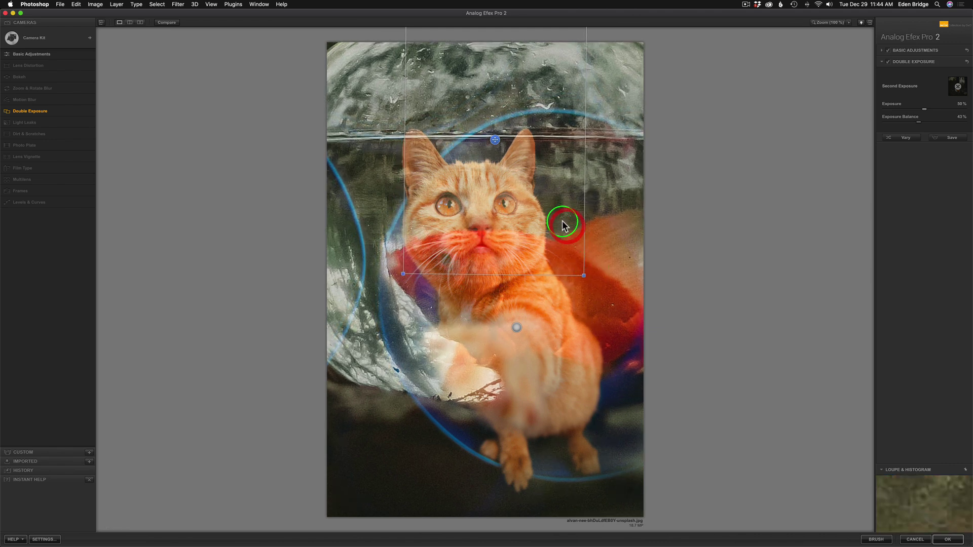
{"action": "left_click_drag", "start_coordinate": [497, 139], "coordinate": [506, 160]}
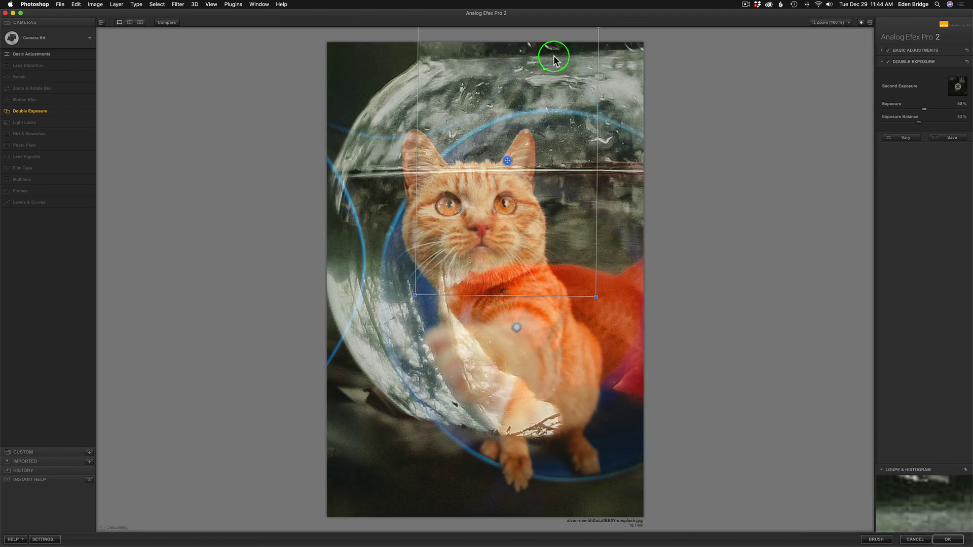
{"action": "left_click_drag", "start_coordinate": [609, 310], "coordinate": [603, 312]}
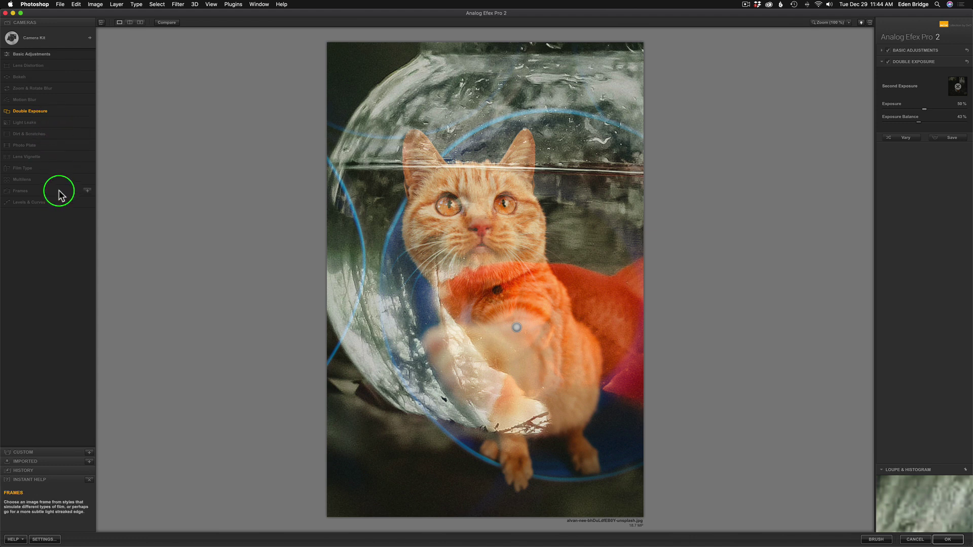
Apply the double exposure to the cat photo and compare before and after by toggling the Nik Collection layer's visibility.
{"action": "mouse_move", "coordinate": [226, 95]}
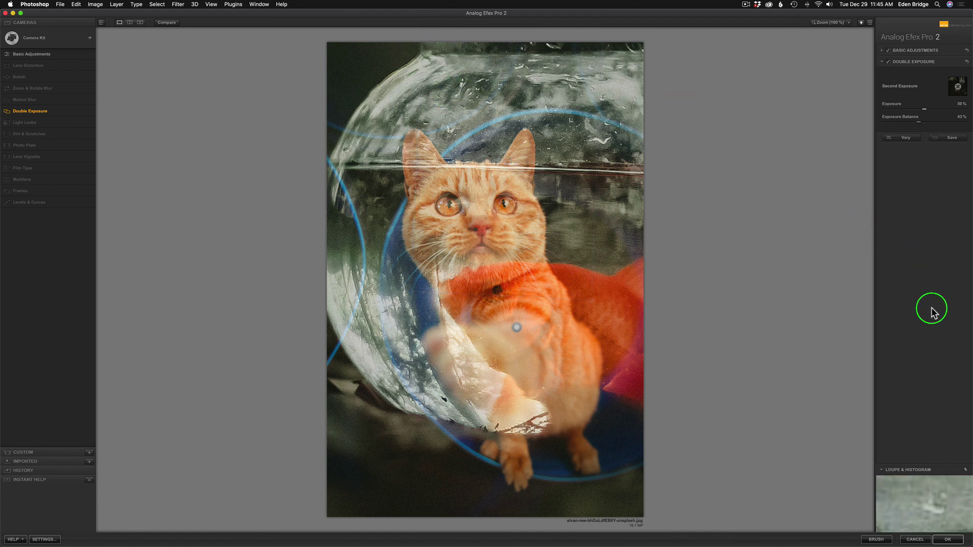
{"action": "left_click", "coordinate": [957, 541]}
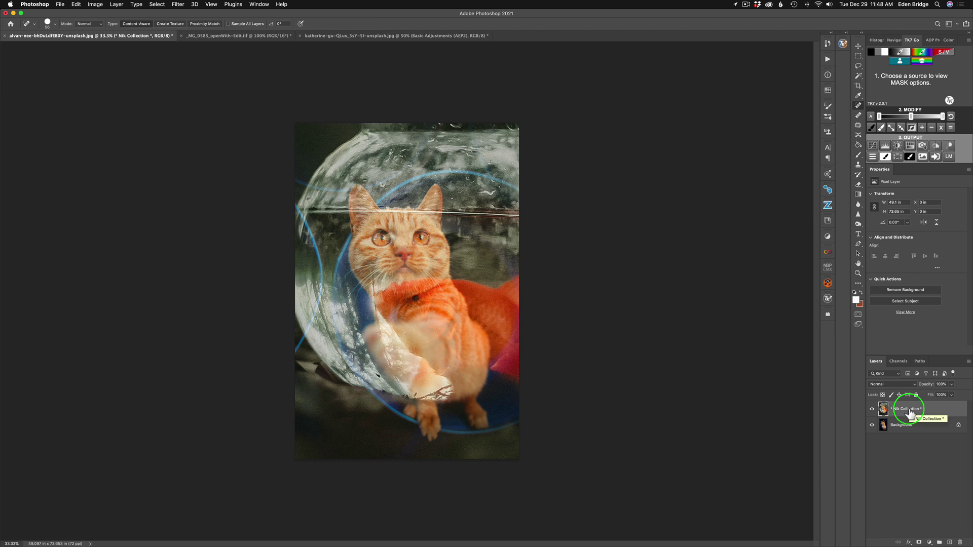
{"action": "left_click", "coordinate": [872, 409]}
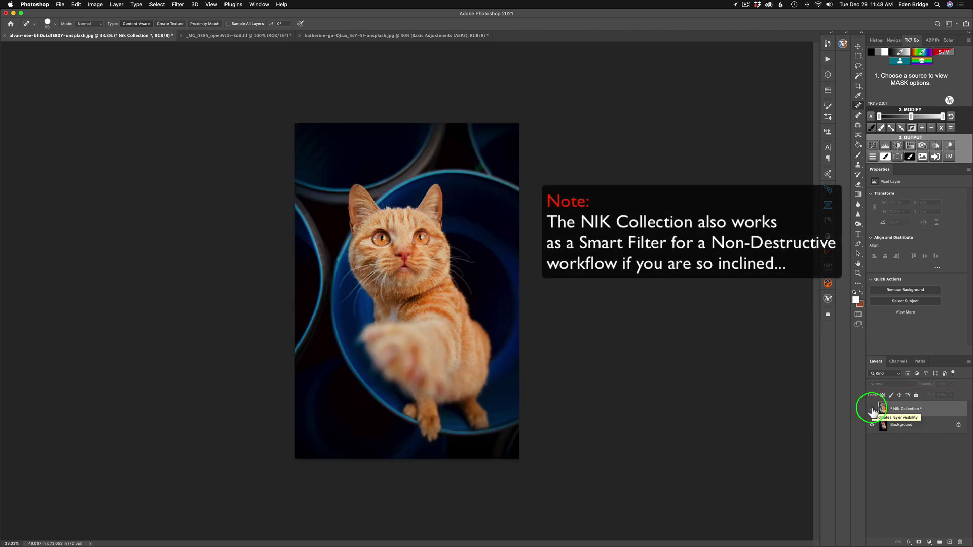
{"action": "left_click", "coordinate": [872, 410]}
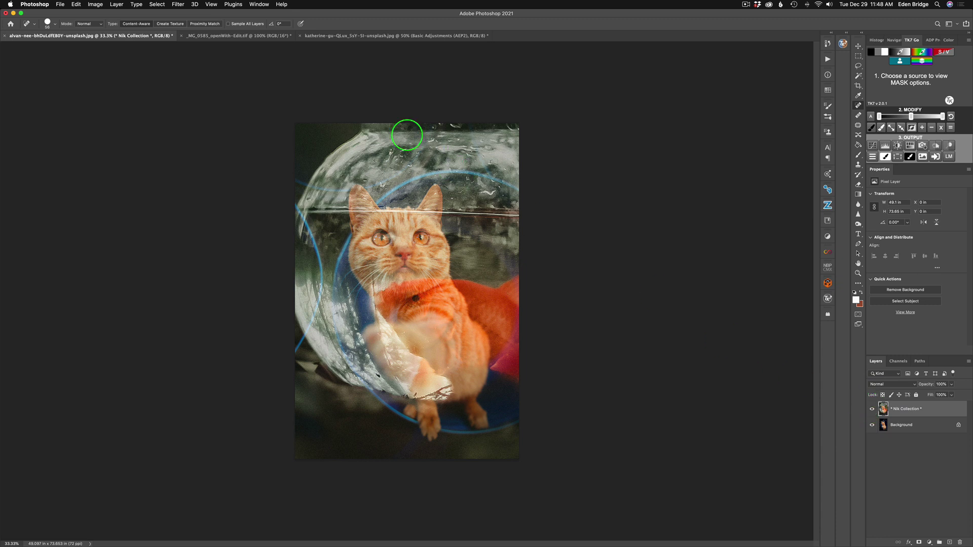
Switch to the yellow flower image and open it in Analog Efex Pro 2.
{"action": "left_click", "coordinate": [242, 36]}
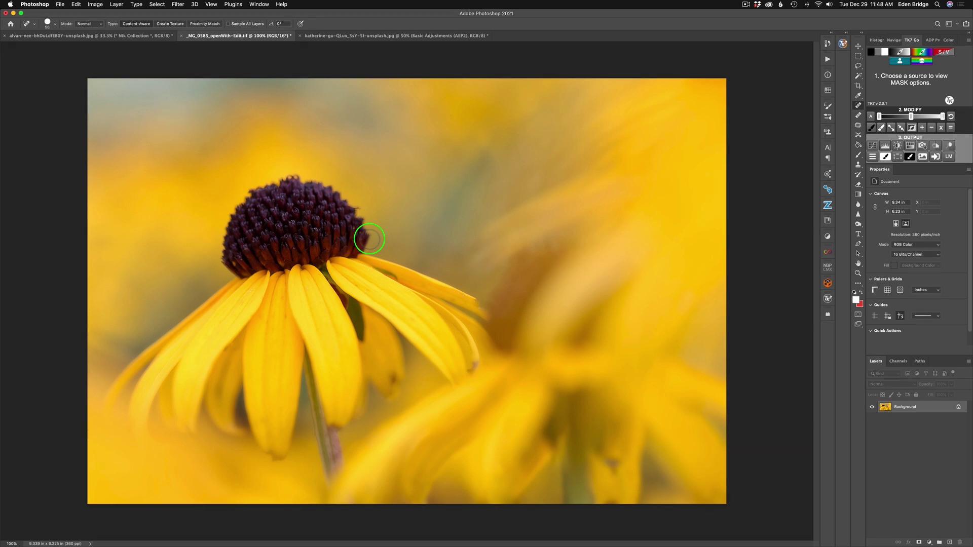
{"action": "left_click", "coordinate": [178, 5]}
{"action": "mouse_move", "coordinate": [211, 231]}
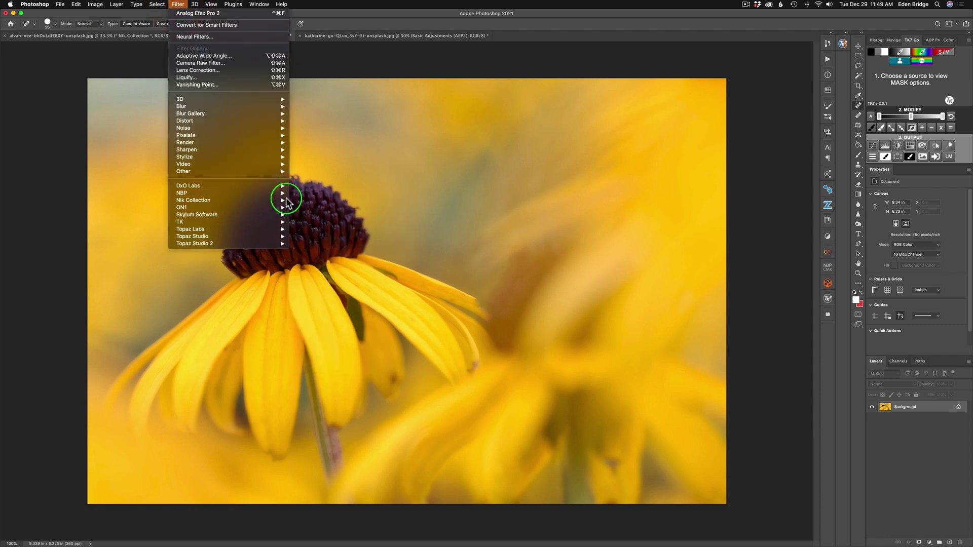
{"action": "left_click", "coordinate": [305, 202]}
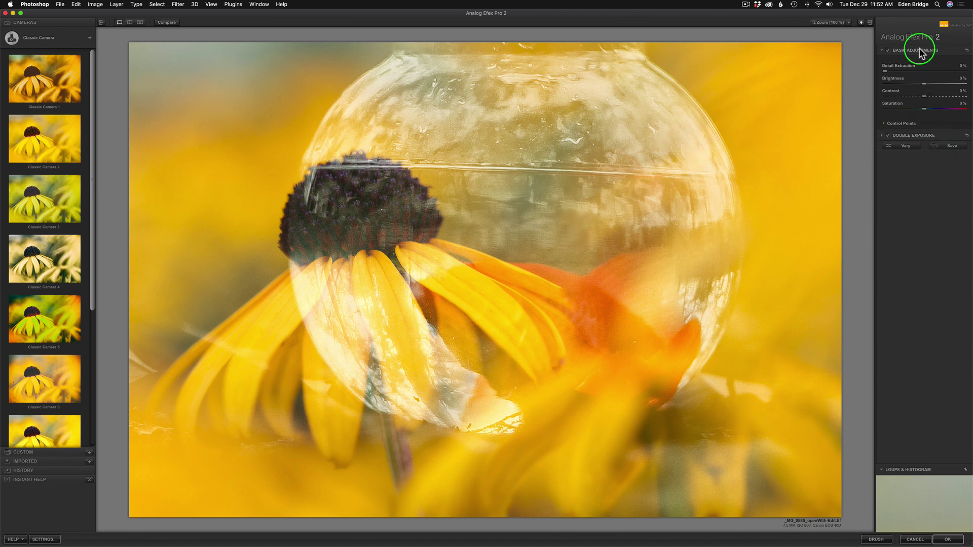
Expand the Double Exposure settings and remove the goldfish bowl photo from the second exposure.
{"action": "left_click", "coordinate": [924, 136]}
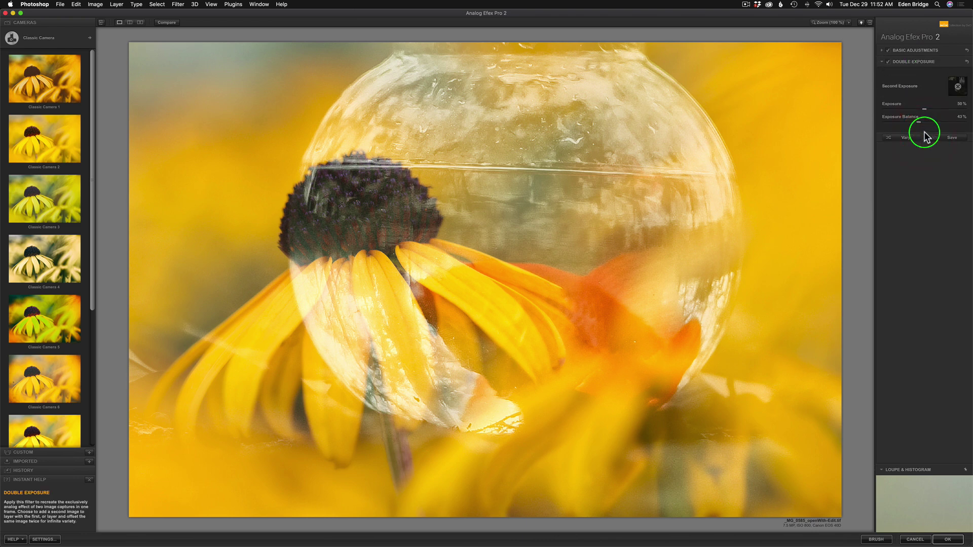
{"action": "left_click", "coordinate": [959, 87]}
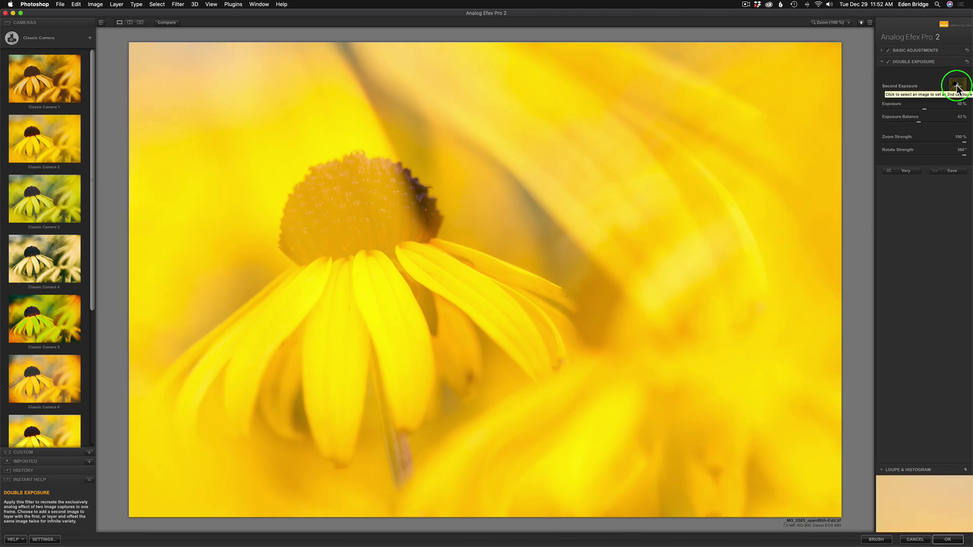
Load the closed-eyed portrait with the yellow flower as the second exposure, and rotate, enlarge and shift it so the face sits beside the coneflower.
{"action": "left_click", "coordinate": [957, 88]}
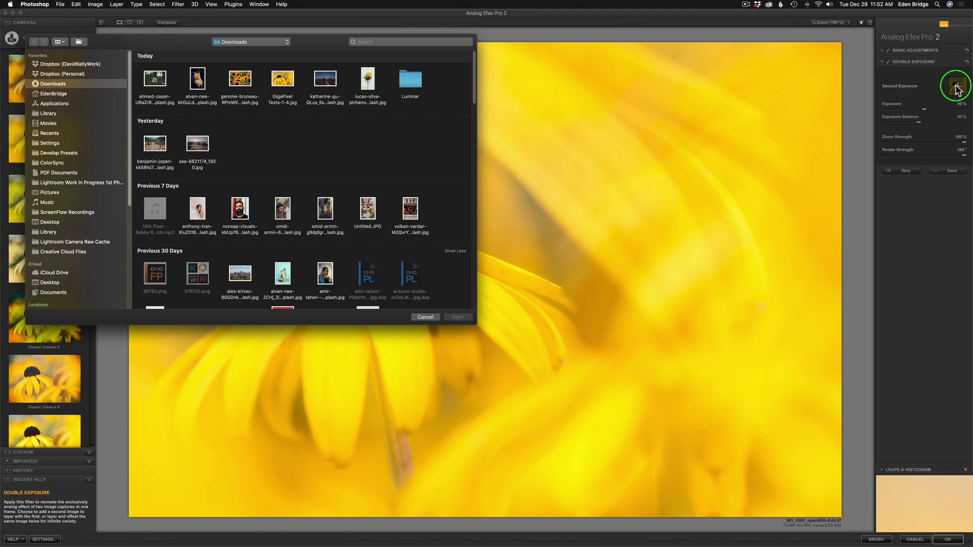
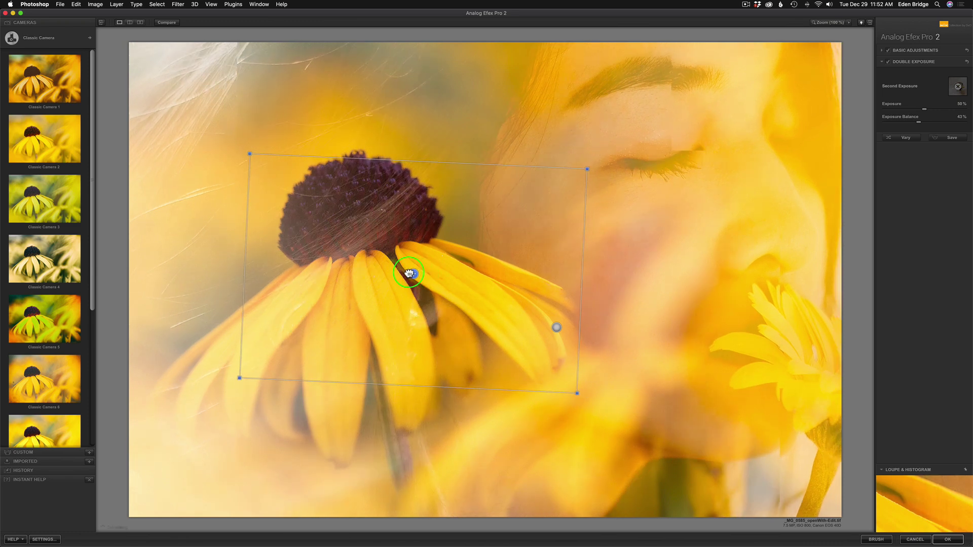
{"action": "mouse_move", "coordinate": [582, 411]}
{"action": "left_mouse_down"}
{"action": "mouse_move", "coordinate": [590, 404]}
{"action": "mouse_move", "coordinate": [570, 428]}
{"action": "mouse_move", "coordinate": [573, 420]}
{"action": "mouse_move", "coordinate": [549, 395]}
{"action": "mouse_move", "coordinate": [581, 411]}
{"action": "left_mouse_up"}
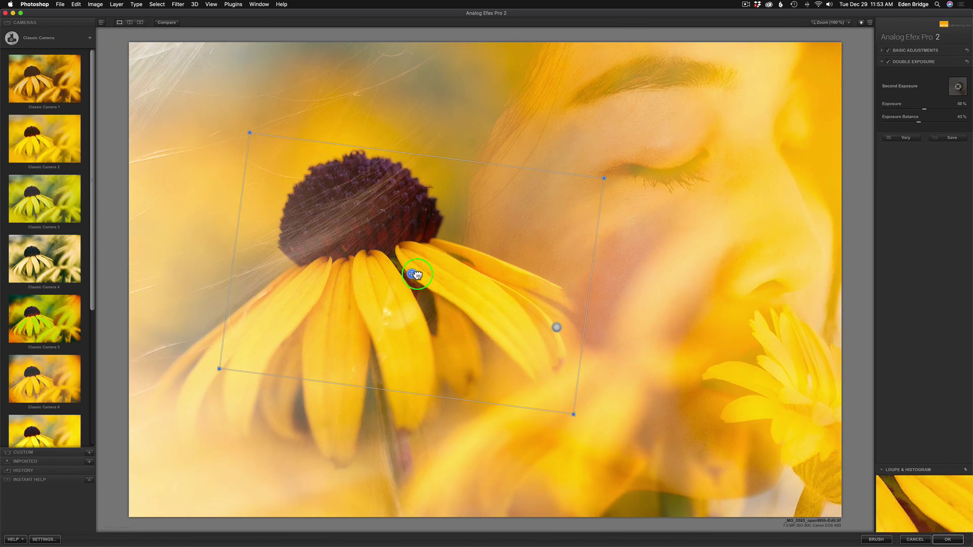
{"action": "left_click_drag", "start_coordinate": [413, 274], "coordinate": [419, 274]}
Set the double exposure's Exposure to 40% and its Exposure Balance to 57%.
{"action": "mouse_move", "coordinate": [938, 112]}
{"action": "left_mouse_down"}
{"action": "mouse_move", "coordinate": [909, 111]}
{"action": "mouse_move", "coordinate": [925, 112]}
{"action": "left_mouse_up"}
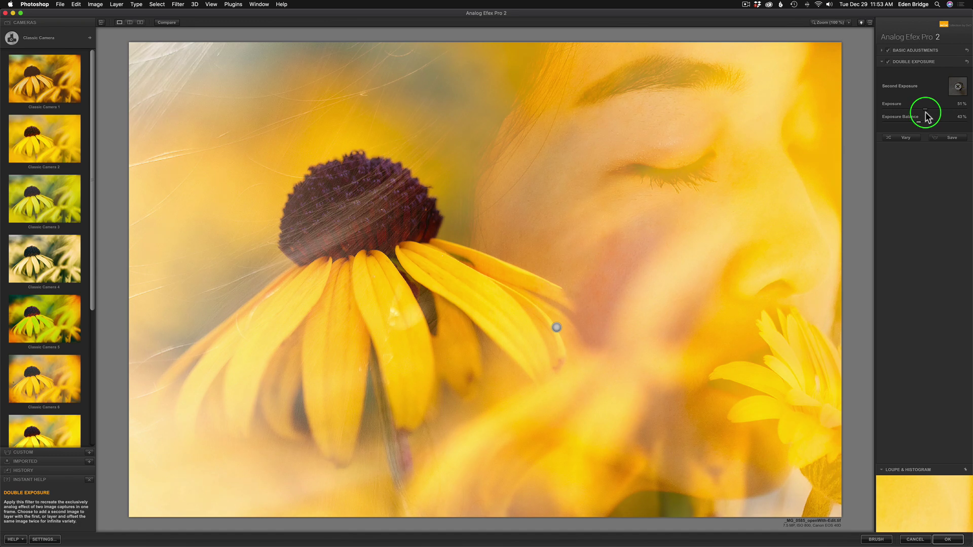
{"action": "left_click_drag", "start_coordinate": [926, 112], "coordinate": [933, 130]}
{"action": "mouse_move", "coordinate": [830, 159]}
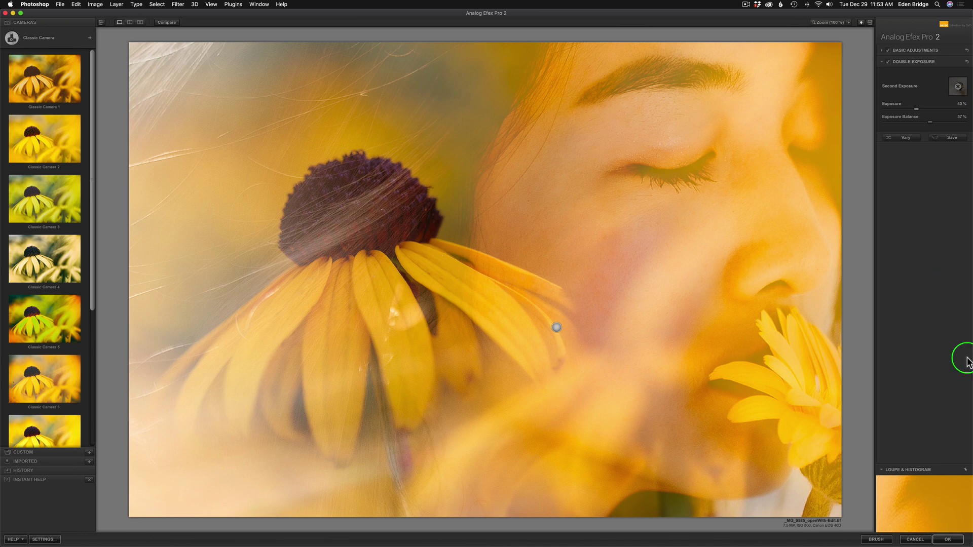
Apply the double exposure to the yellow flower photo and compare before and after by toggling the Nik Collection layer's visibility.
{"action": "left_click", "coordinate": [954, 541]}
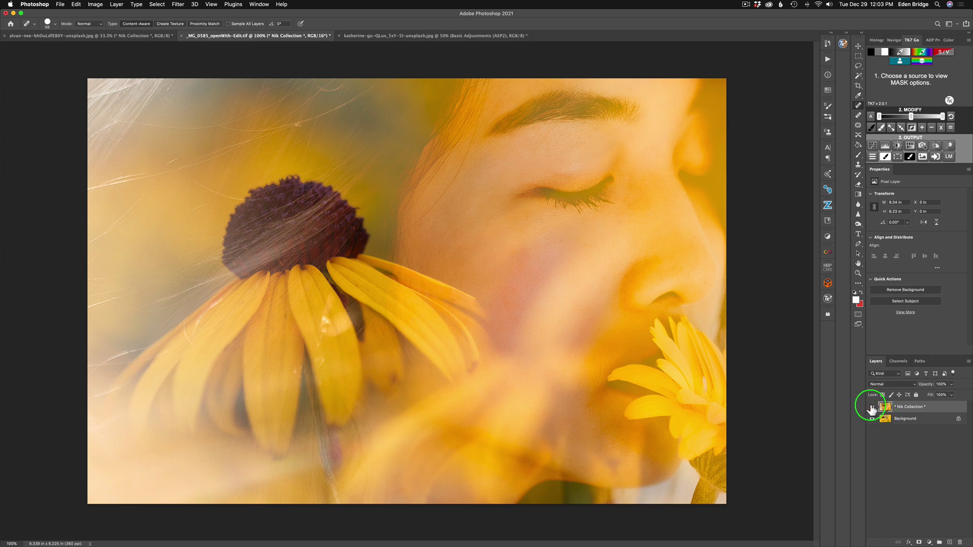
{"action": "left_click", "coordinate": [872, 407]}
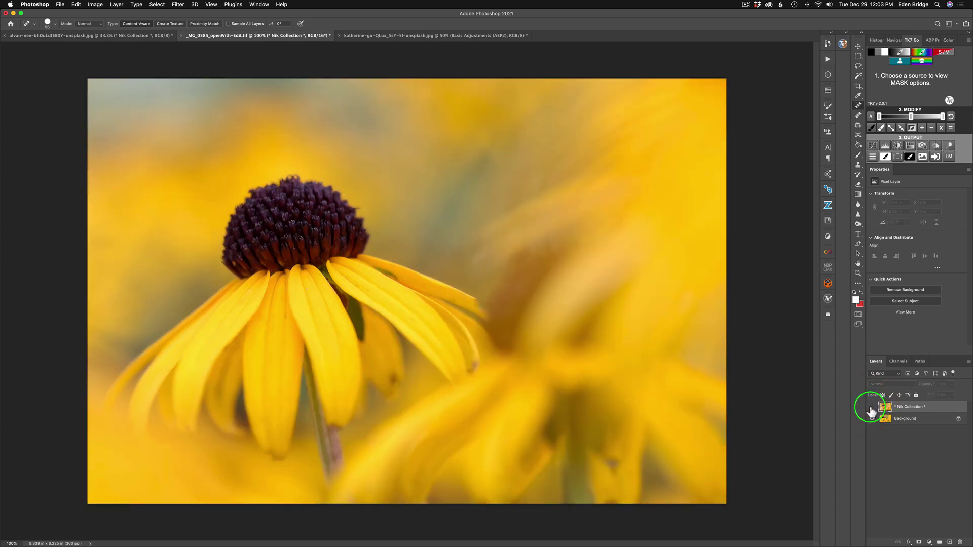
{"action": "left_click", "coordinate": [872, 407]}
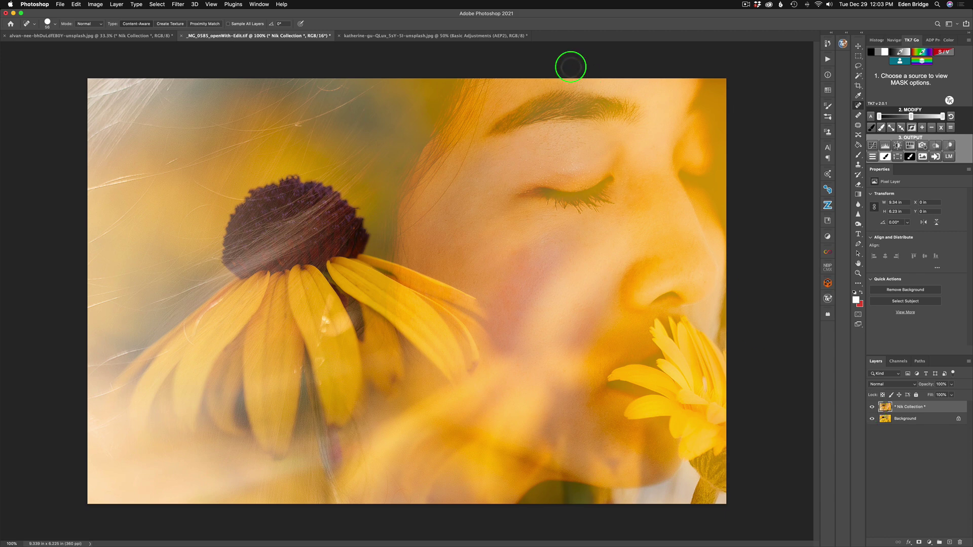
Switch to the night city skyline image and open it in Analog Efex Pro 2.
{"action": "left_click", "coordinate": [428, 36]}
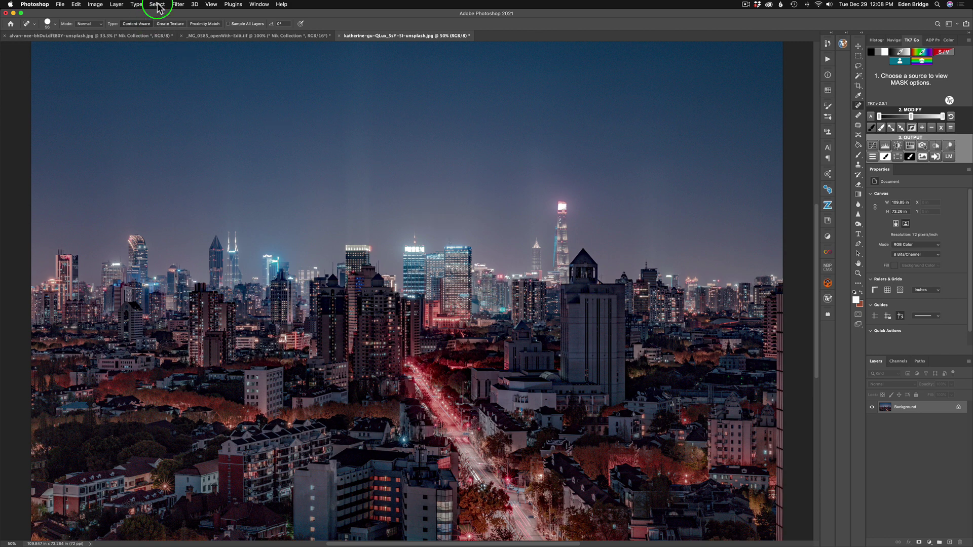
{"action": "left_click", "coordinate": [179, 5]}
{"action": "mouse_move", "coordinate": [232, 200]}
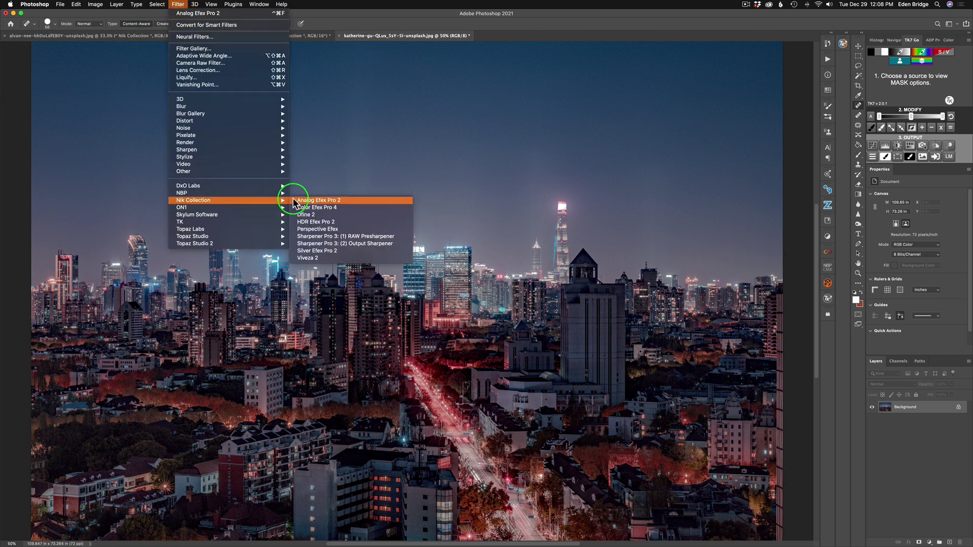
{"action": "left_click", "coordinate": [318, 200]}
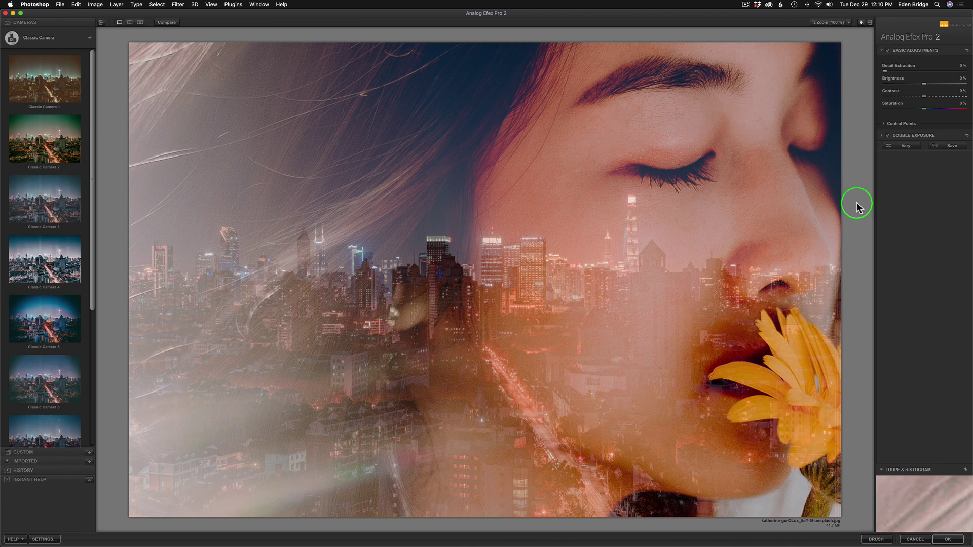
Expand the Double Exposure settings and replace the second exposure with the portrait of the person in a beanie lowering sunglasses.
{"action": "left_click", "coordinate": [931, 136]}
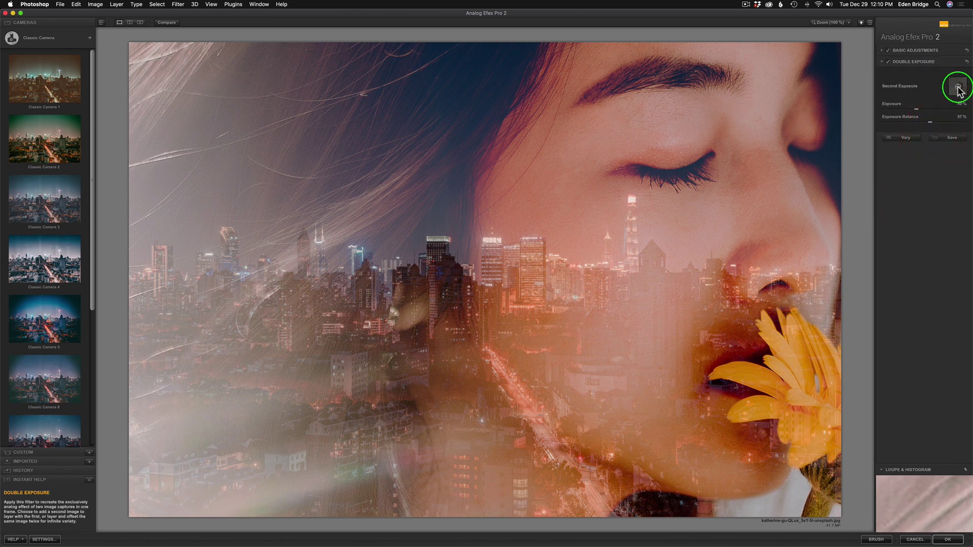
{"action": "left_click", "coordinate": [958, 89]}
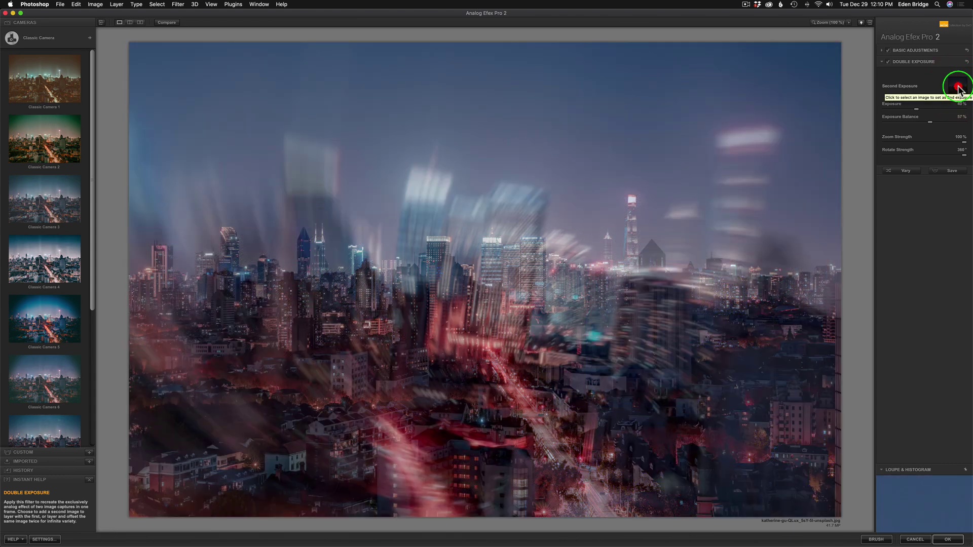
{"action": "left_click", "coordinate": [958, 89]}
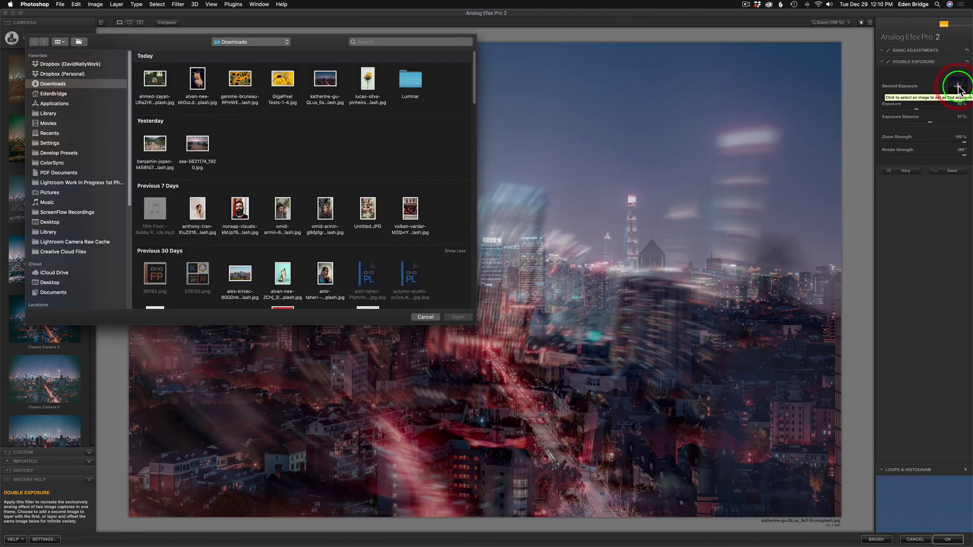
{"action": "left_click", "coordinate": [282, 209]}
{"action": "left_click", "coordinate": [458, 317]}
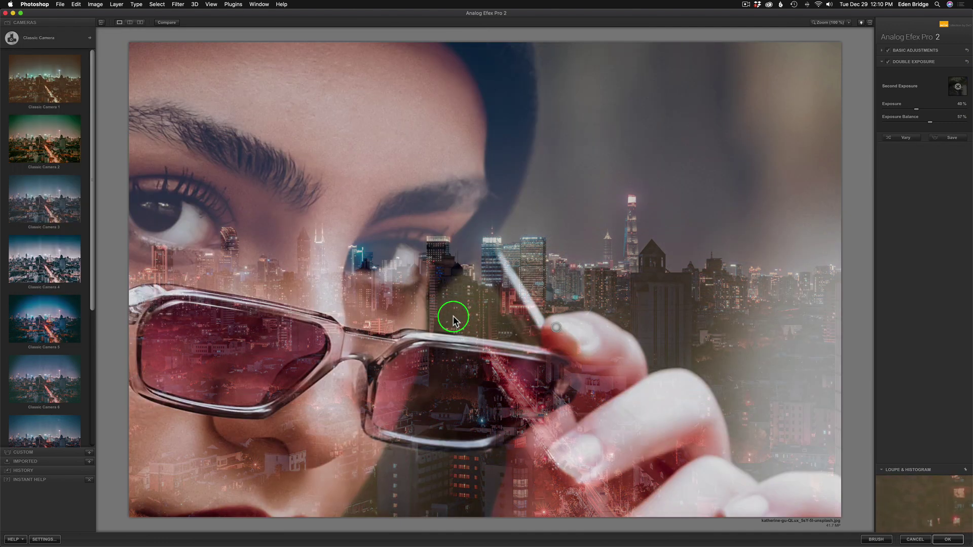
Shrink the sunglasses portrait slightly and shift it down so the eyes line up with the city skyline.
{"action": "mouse_move", "coordinate": [321, 333]}
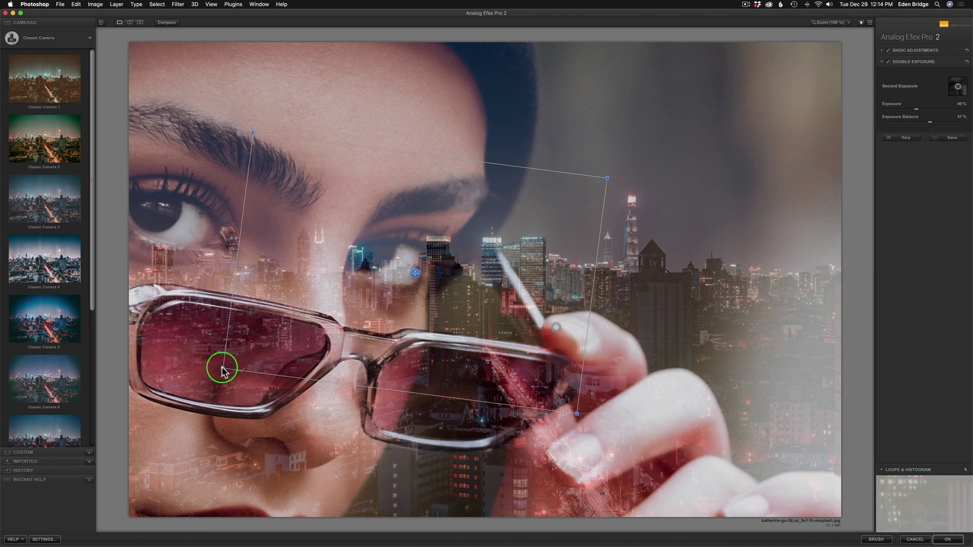
{"action": "left_click_drag", "start_coordinate": [223, 370], "coordinate": [241, 347]}
{"action": "mouse_move", "coordinate": [415, 274]}
{"action": "left_mouse_down"}
{"action": "mouse_move", "coordinate": [417, 257]}
{"action": "mouse_move", "coordinate": [418, 305]}
{"action": "mouse_move", "coordinate": [421, 290]}
{"action": "left_mouse_up"}
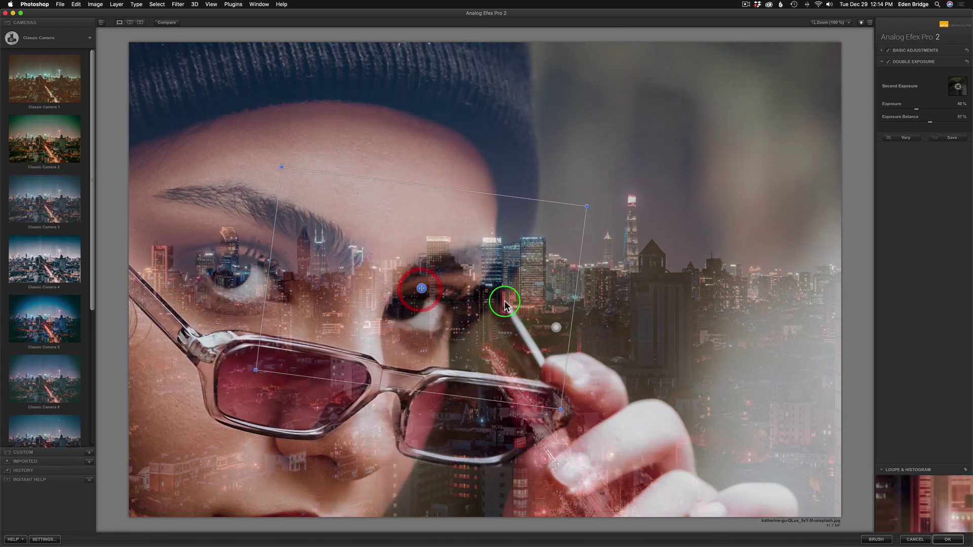
{"action": "left_click_drag", "start_coordinate": [600, 199], "coordinate": [603, 198]}
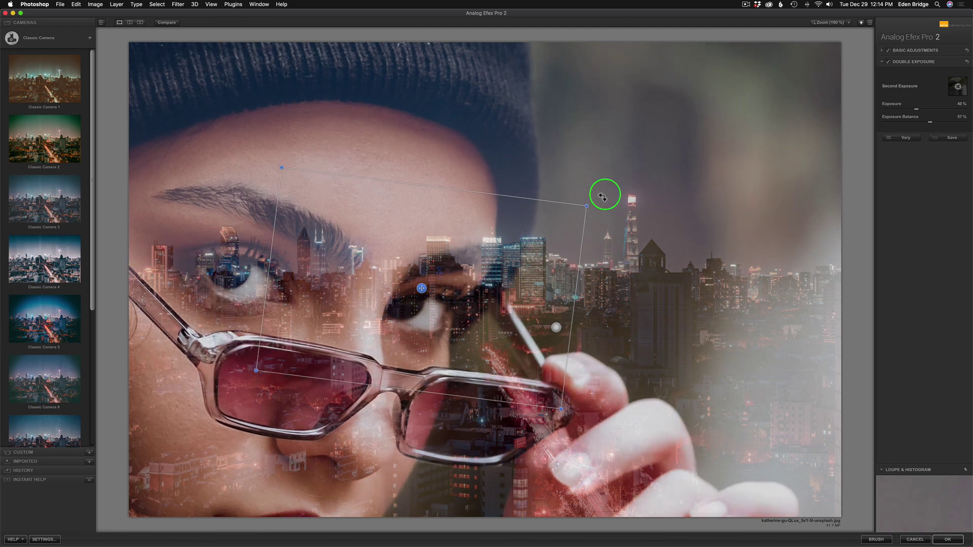
{"action": "left_click", "coordinate": [603, 197]}
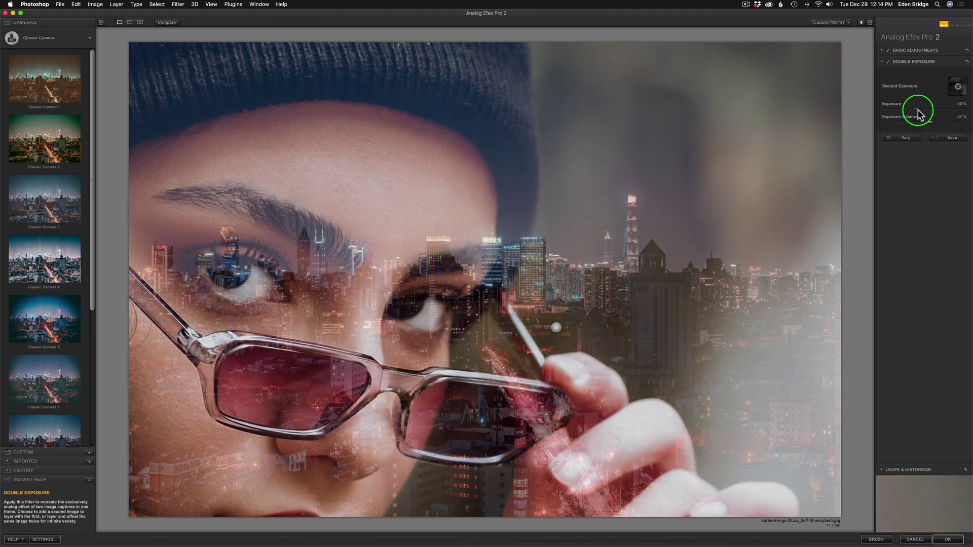
Set the skyline double exposure's Exposure to 26% and its Exposure Balance to 62%.
{"action": "mouse_move", "coordinate": [917, 110]}
{"action": "left_mouse_down"}
{"action": "mouse_move", "coordinate": [931, 111]}
{"action": "mouse_move", "coordinate": [906, 115]}
{"action": "left_mouse_up"}
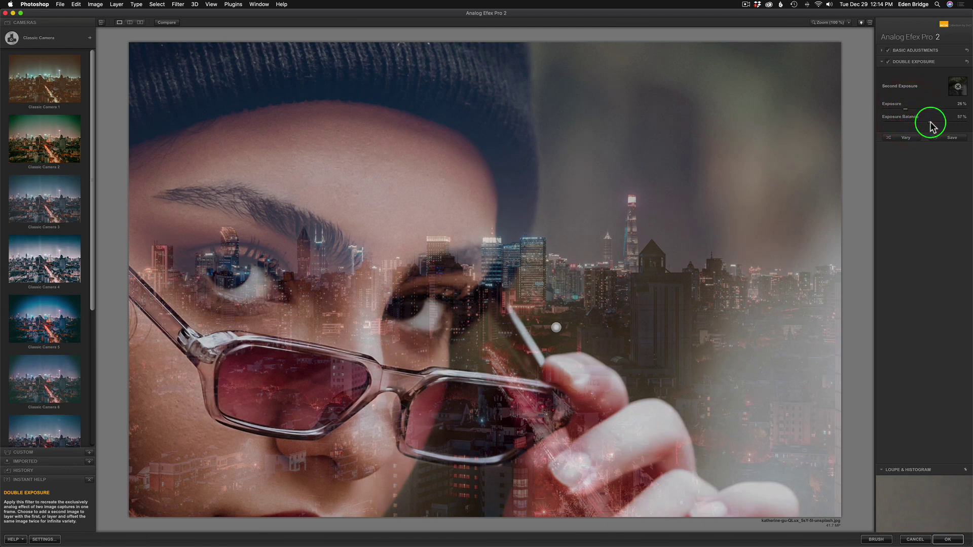
{"action": "mouse_move", "coordinate": [931, 123]}
{"action": "left_mouse_down"}
{"action": "mouse_move", "coordinate": [968, 125]}
{"action": "mouse_move", "coordinate": [872, 126]}
{"action": "mouse_move", "coordinate": [934, 133]}
{"action": "left_mouse_up"}
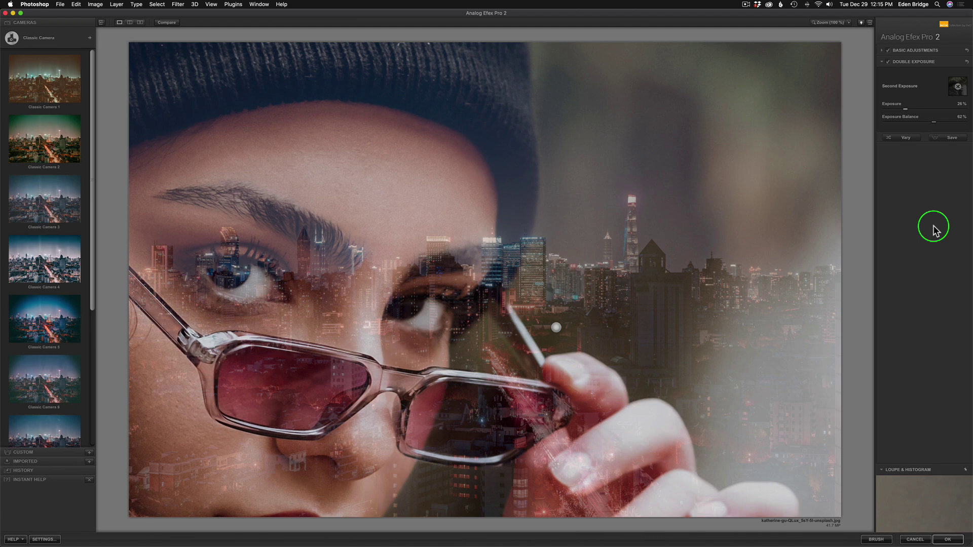
Change the camera from Classic Camera to Camera Kit and add the Frames filter.
{"action": "left_click", "coordinate": [86, 38]}
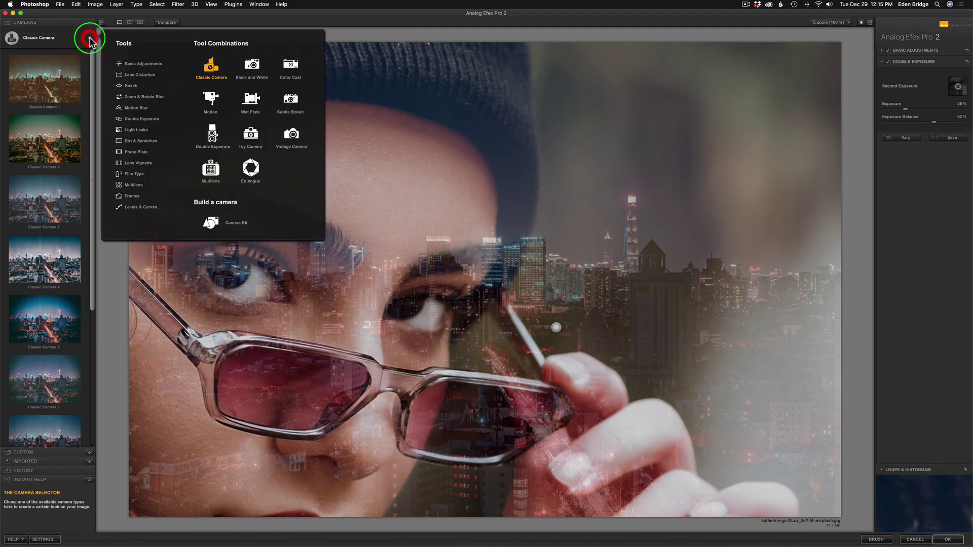
{"action": "left_click", "coordinate": [237, 225]}
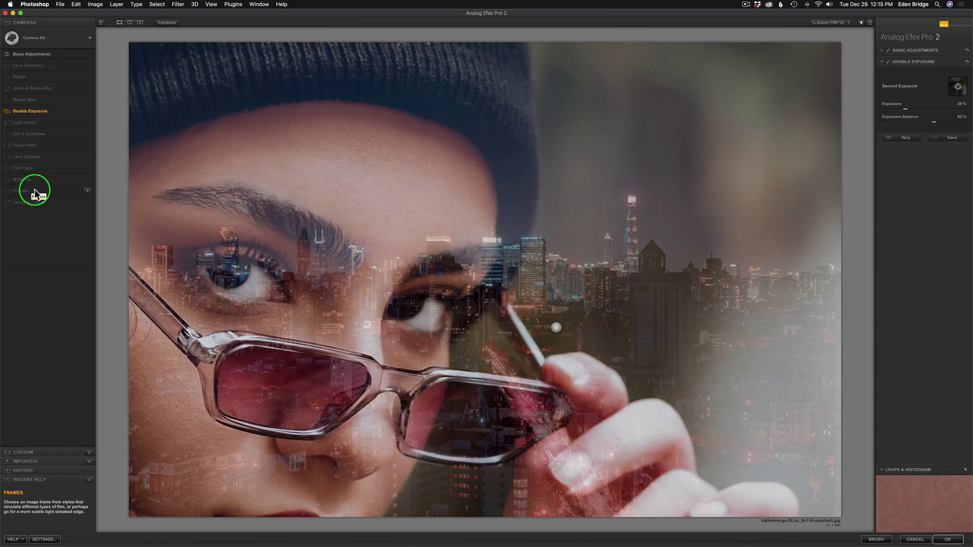
{"action": "left_click", "coordinate": [88, 193]}
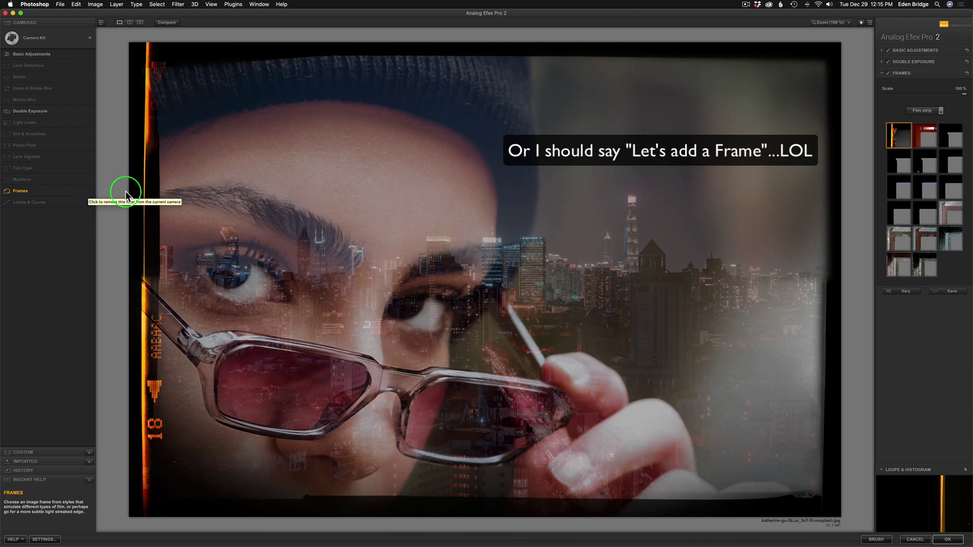
Try the first and last White frame styles around the image, and return to the first Film strip frame.
{"action": "left_click", "coordinate": [940, 110]}
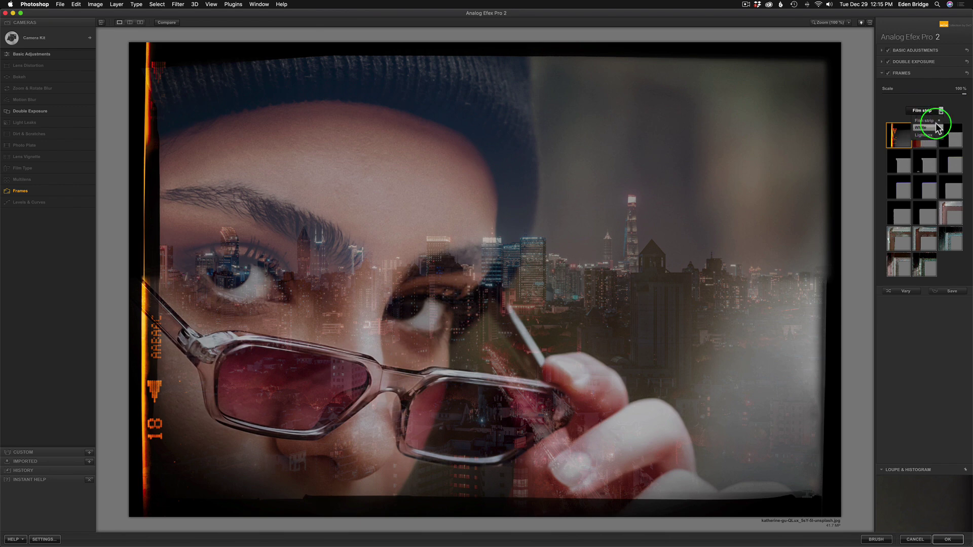
{"action": "left_click", "coordinate": [899, 100]}
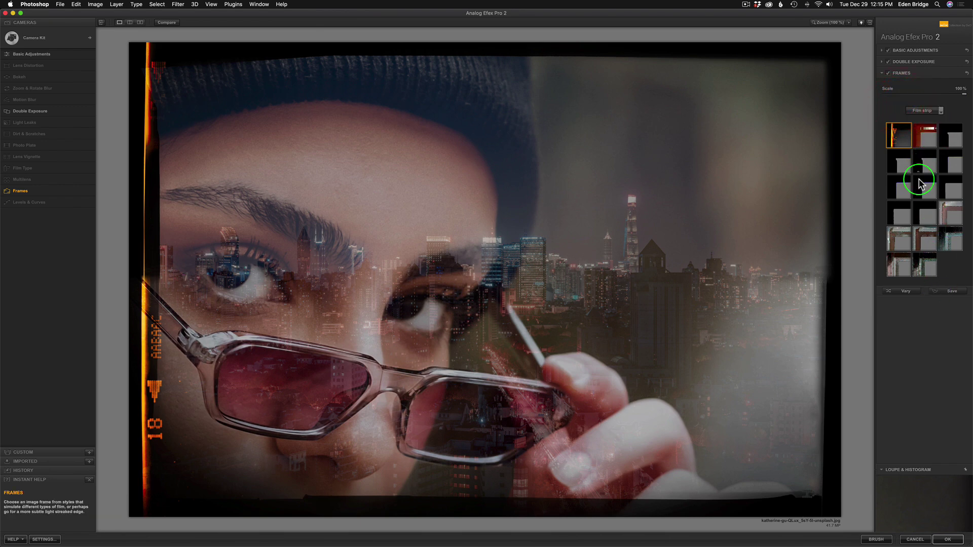
{"action": "left_click", "coordinate": [940, 109]}
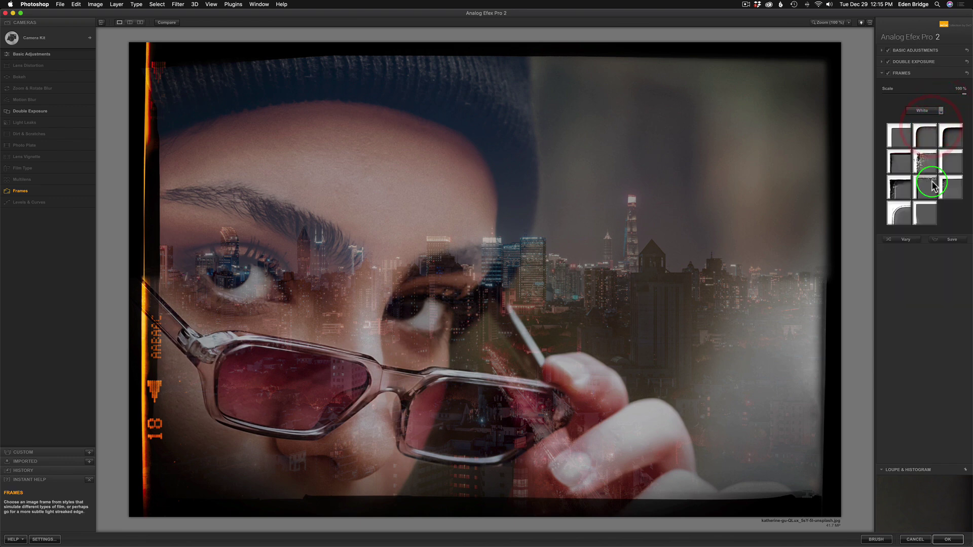
{"action": "left_click", "coordinate": [904, 140]}
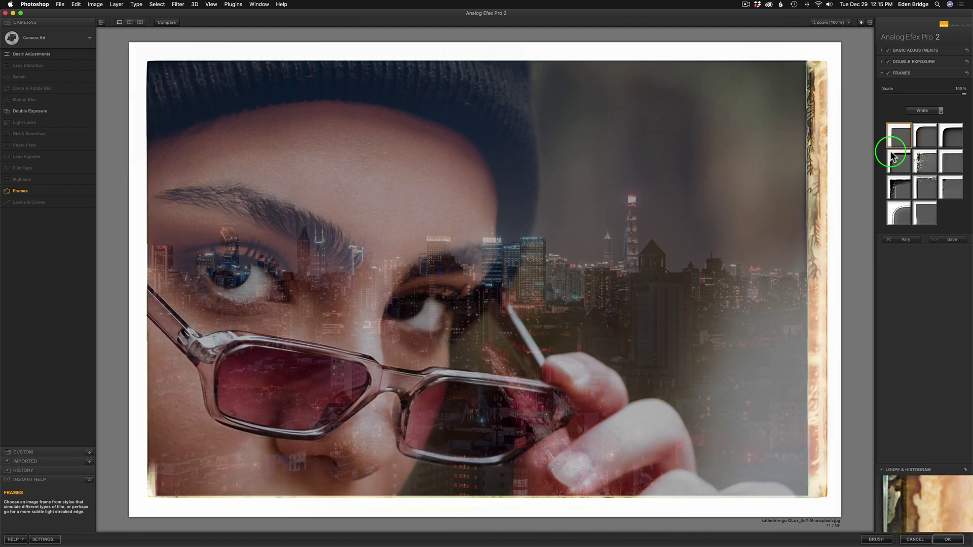
{"action": "left_click", "coordinate": [925, 211]}
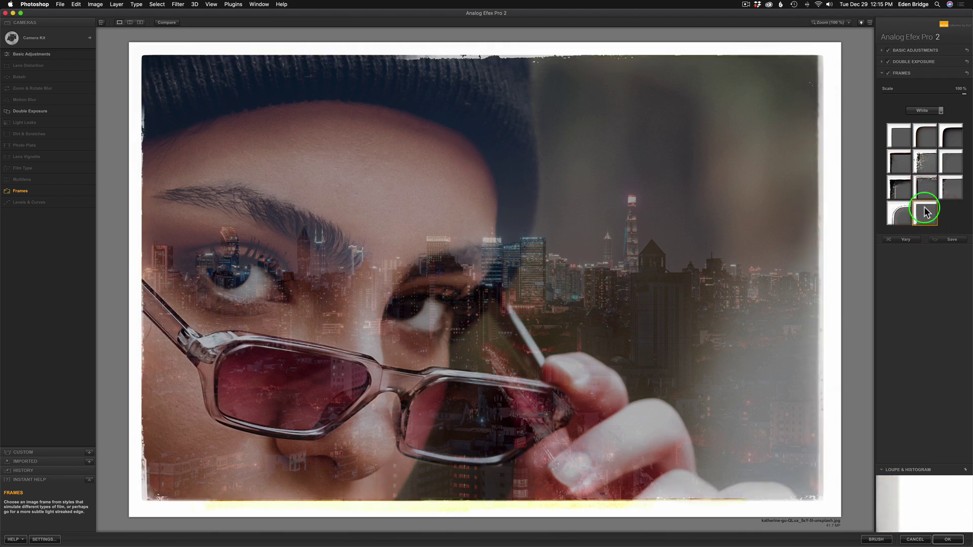
{"action": "left_click", "coordinate": [941, 110]}
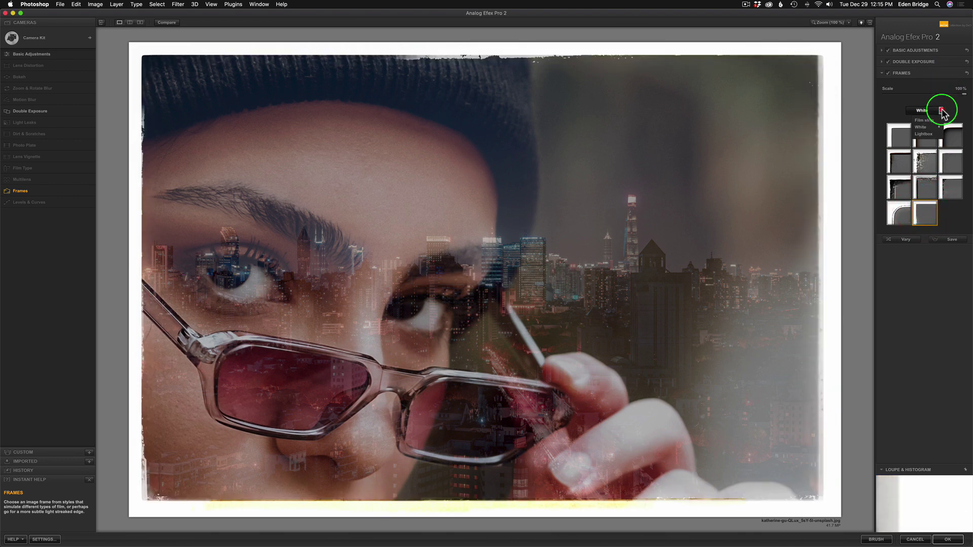
{"action": "left_click", "coordinate": [935, 120]}
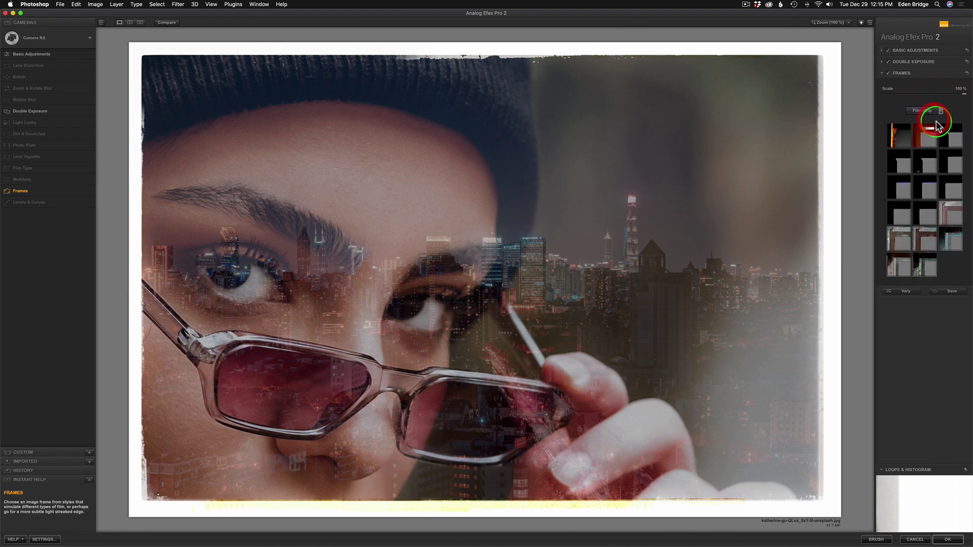
{"action": "left_click", "coordinate": [901, 137]}
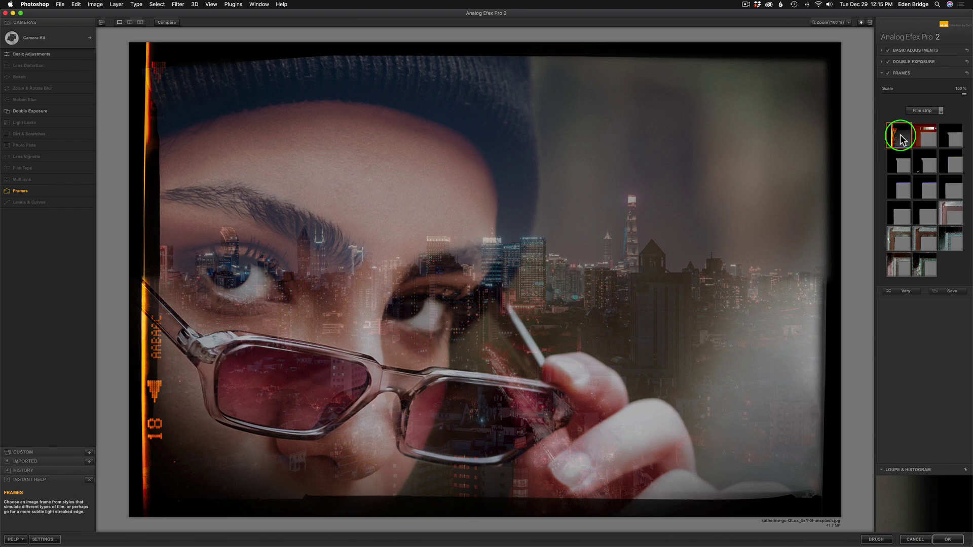
Try the third Film strip frame, choose the fourth one instead, and set the frame's Scale to 90%.
{"action": "left_click", "coordinate": [952, 138]}
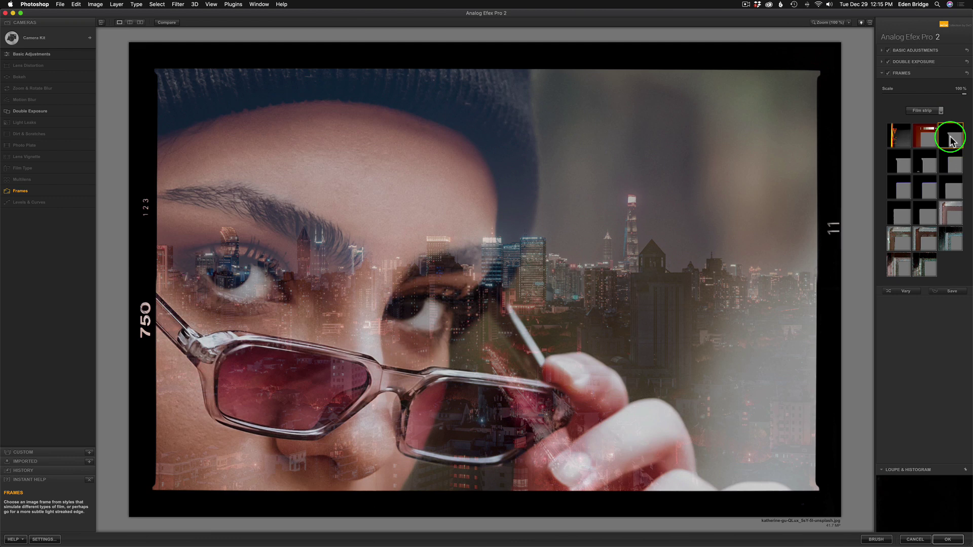
{"action": "left_click", "coordinate": [901, 166]}
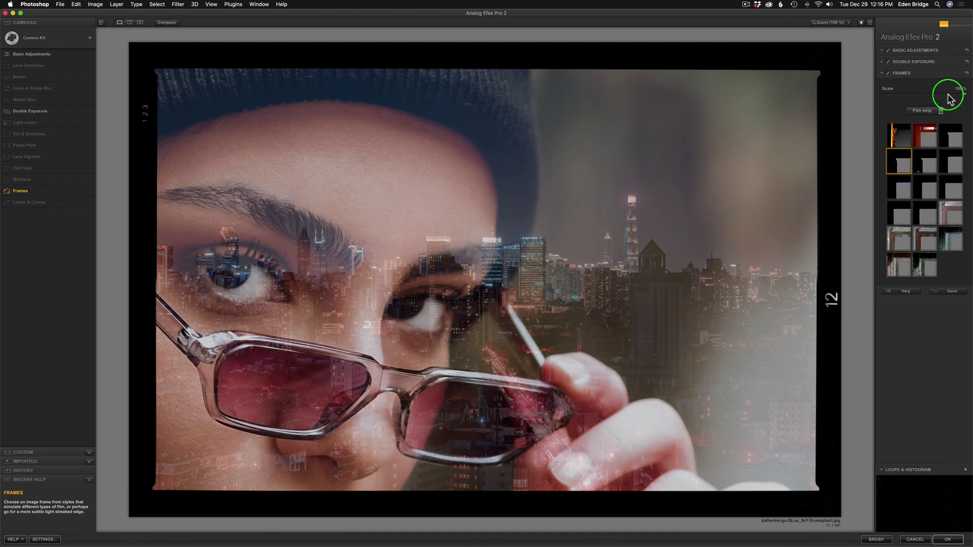
{"action": "mouse_move", "coordinate": [949, 99]}
{"action": "left_mouse_down"}
{"action": "mouse_move", "coordinate": [960, 99]}
{"action": "mouse_move", "coordinate": [930, 97]}
{"action": "mouse_move", "coordinate": [943, 95]}
{"action": "left_mouse_up"}
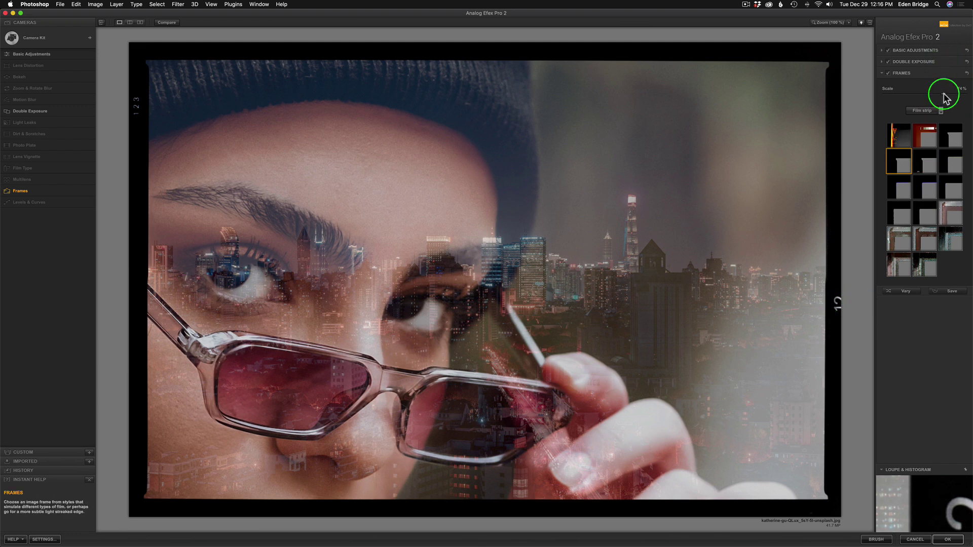
{"action": "left_click_drag", "start_coordinate": [944, 96], "coordinate": [959, 98]}
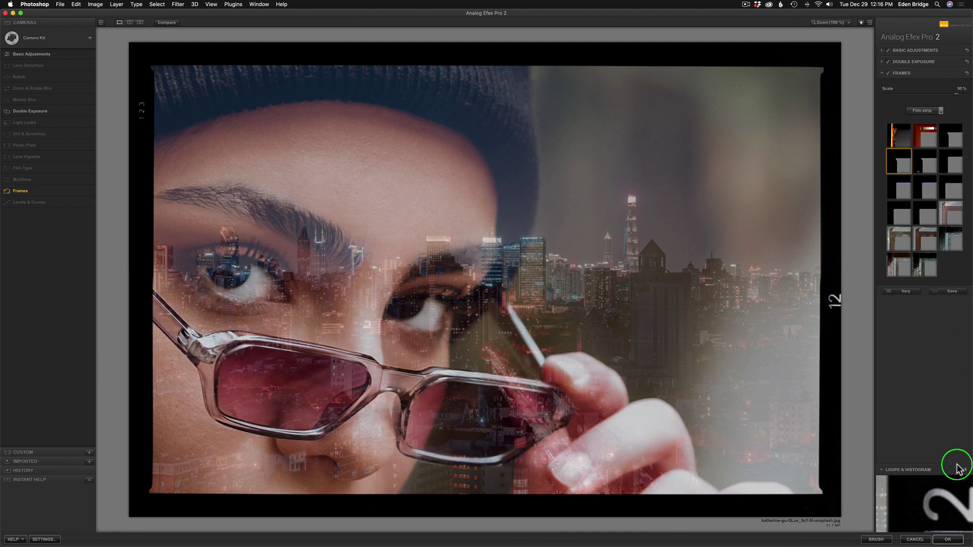
Apply the framed double exposure to the skyline photo and compare before and after by toggling the Nik Collection layer's visibility.
{"action": "left_click", "coordinate": [946, 540]}
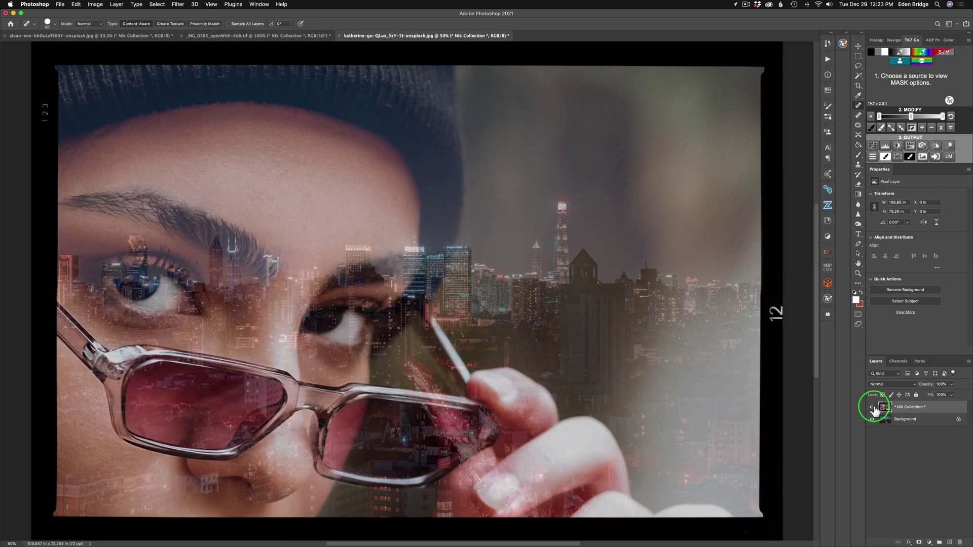
{"action": "left_click", "coordinate": [872, 408]}
{"action": "left_click", "coordinate": [872, 408]}
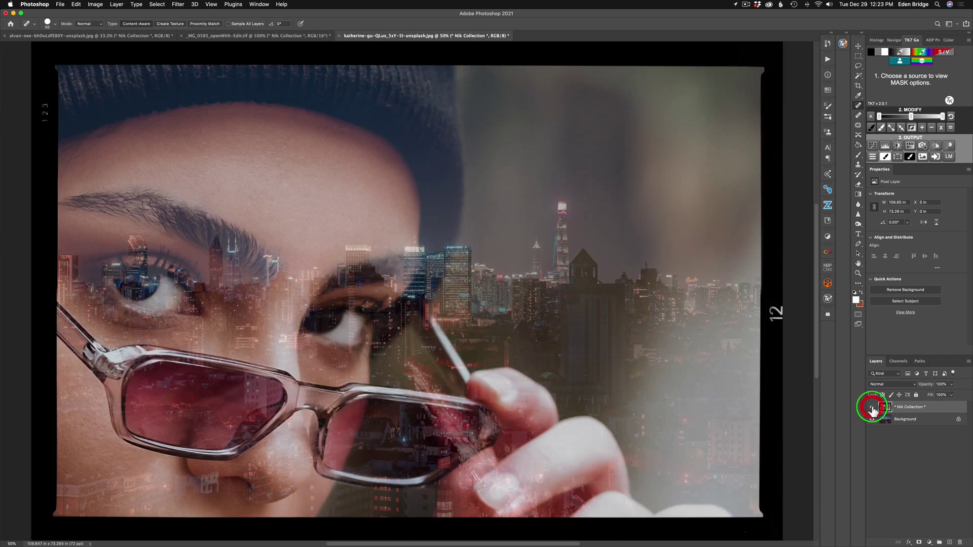